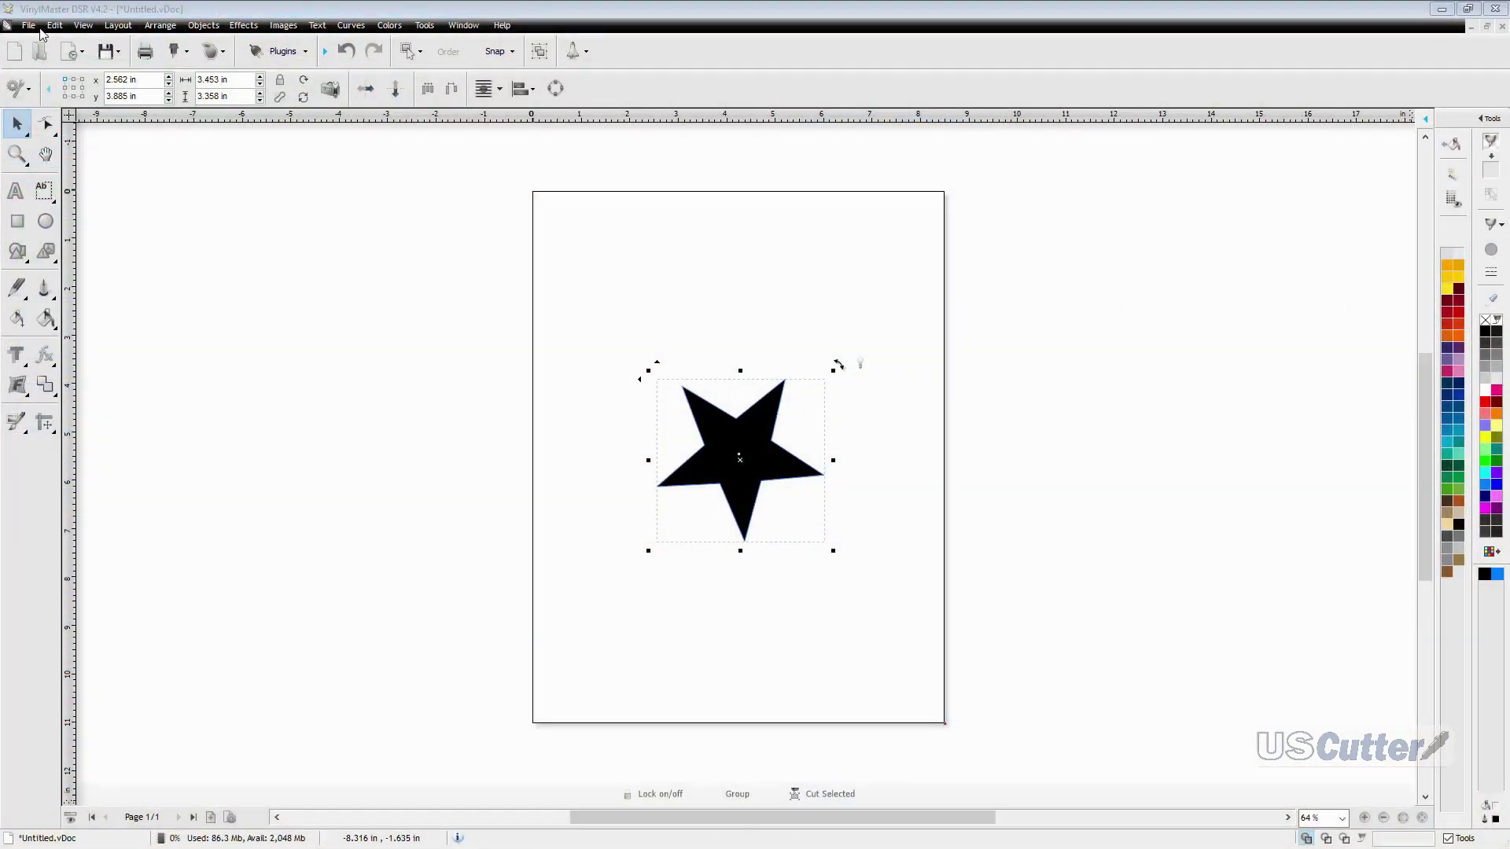
Step: Open the Vinyl Spooler for the TITAN2 28in (Servo) cutter and show its calibration options
left_click(572, 62)
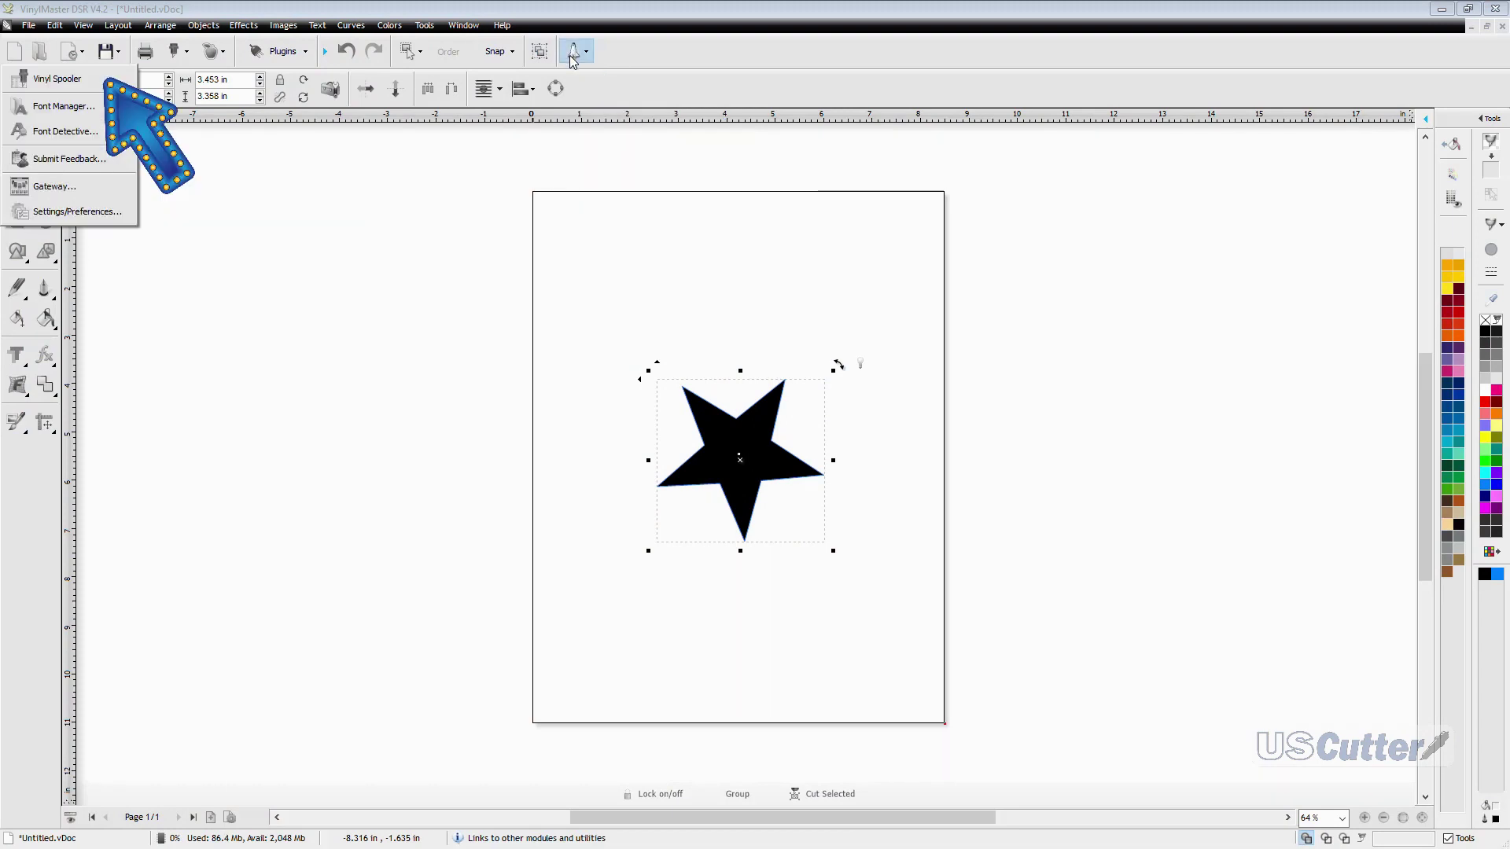
left_click(57, 79)
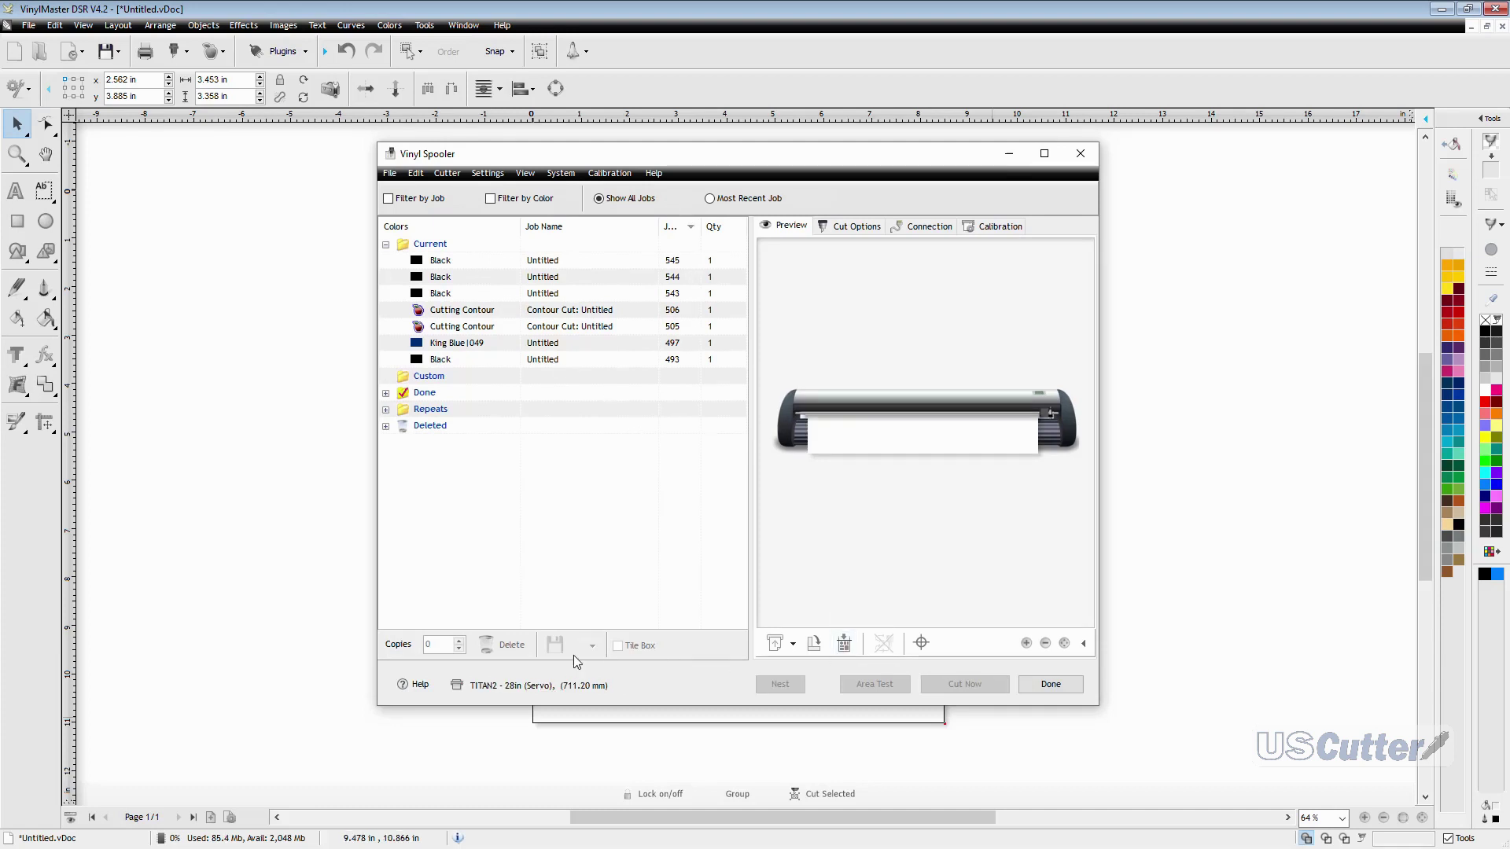
left_click(983, 231)
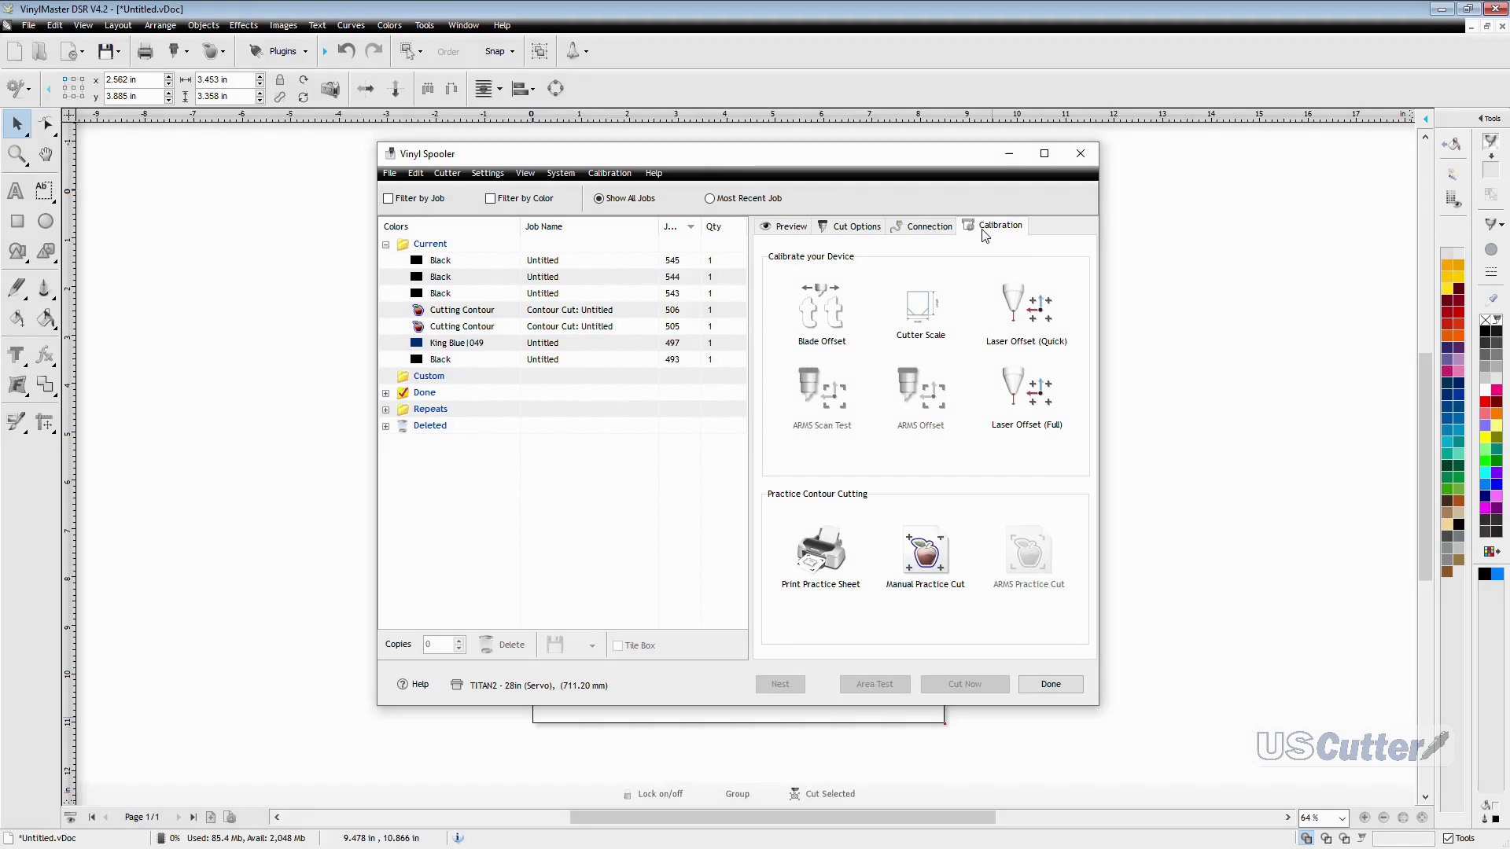
Step: Choose Laser Offset (Full), print its calibration sheet, and start the calibration test
left_click(1023, 394)
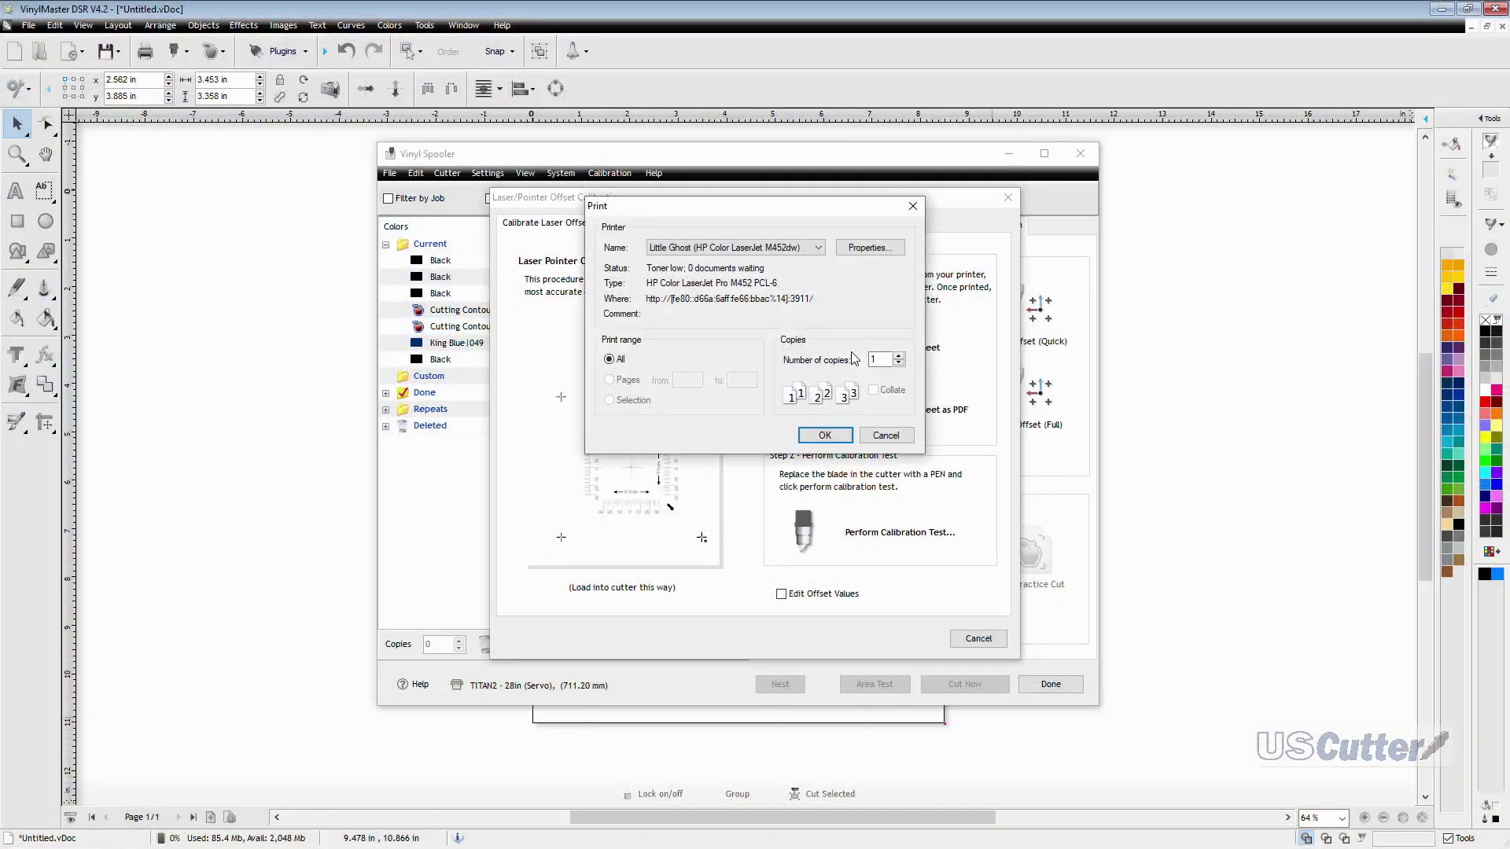
left_click(824, 435)
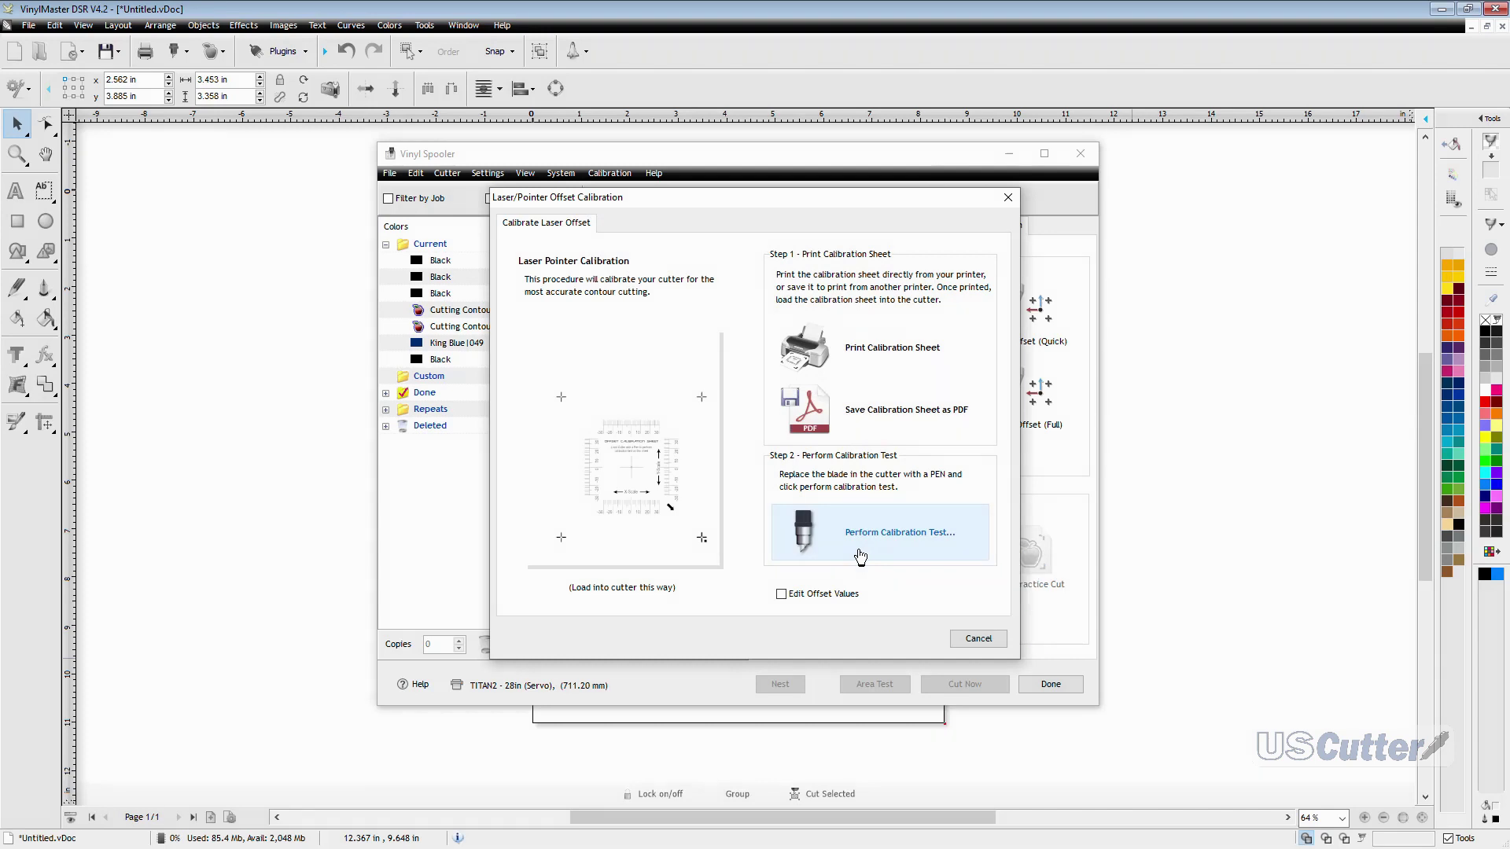
left_click(860, 556)
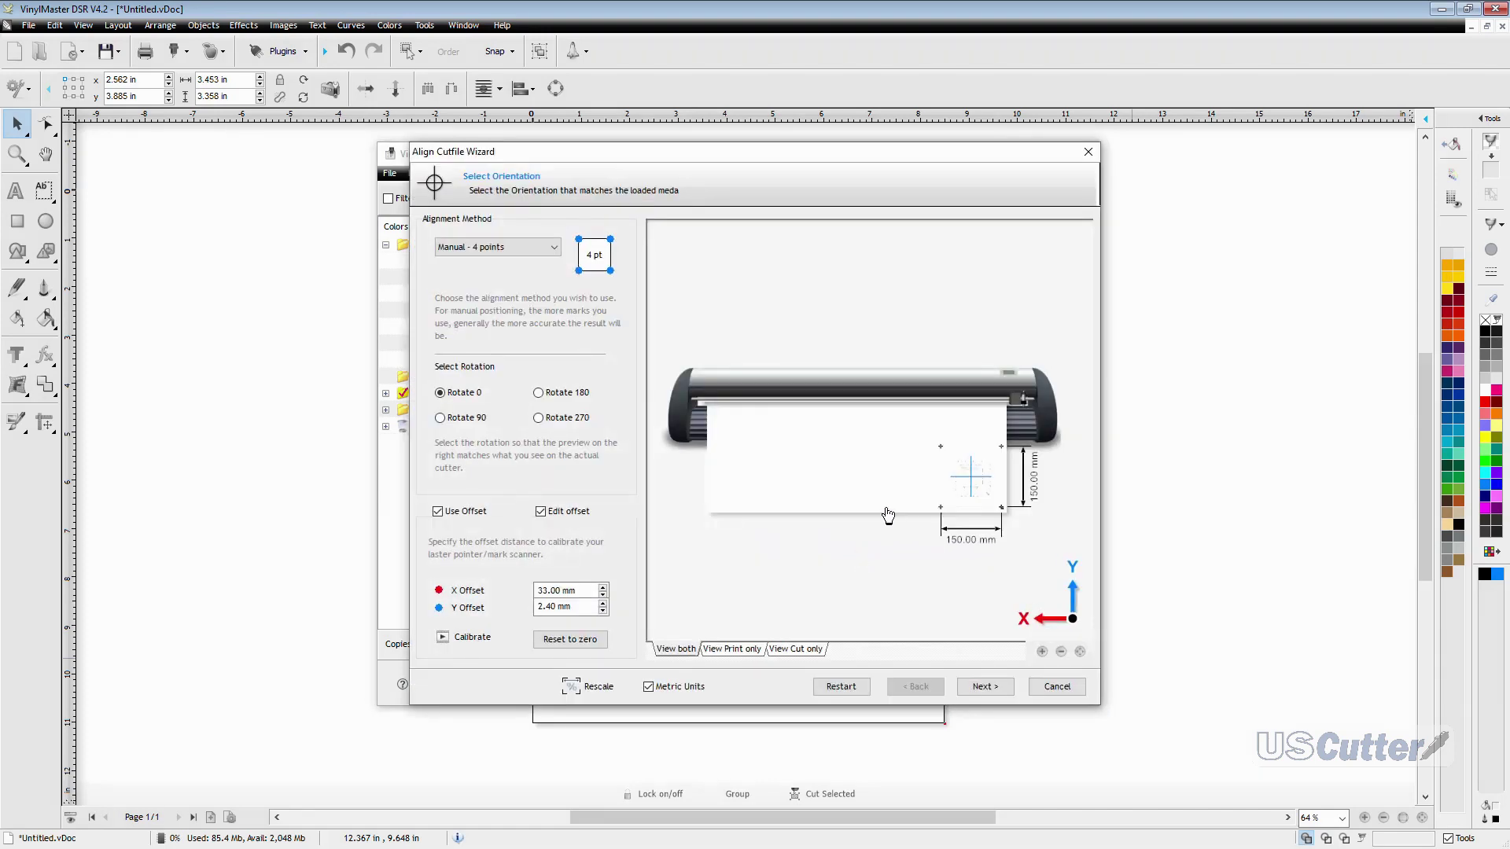
left_click(496, 248)
left_click(496, 248)
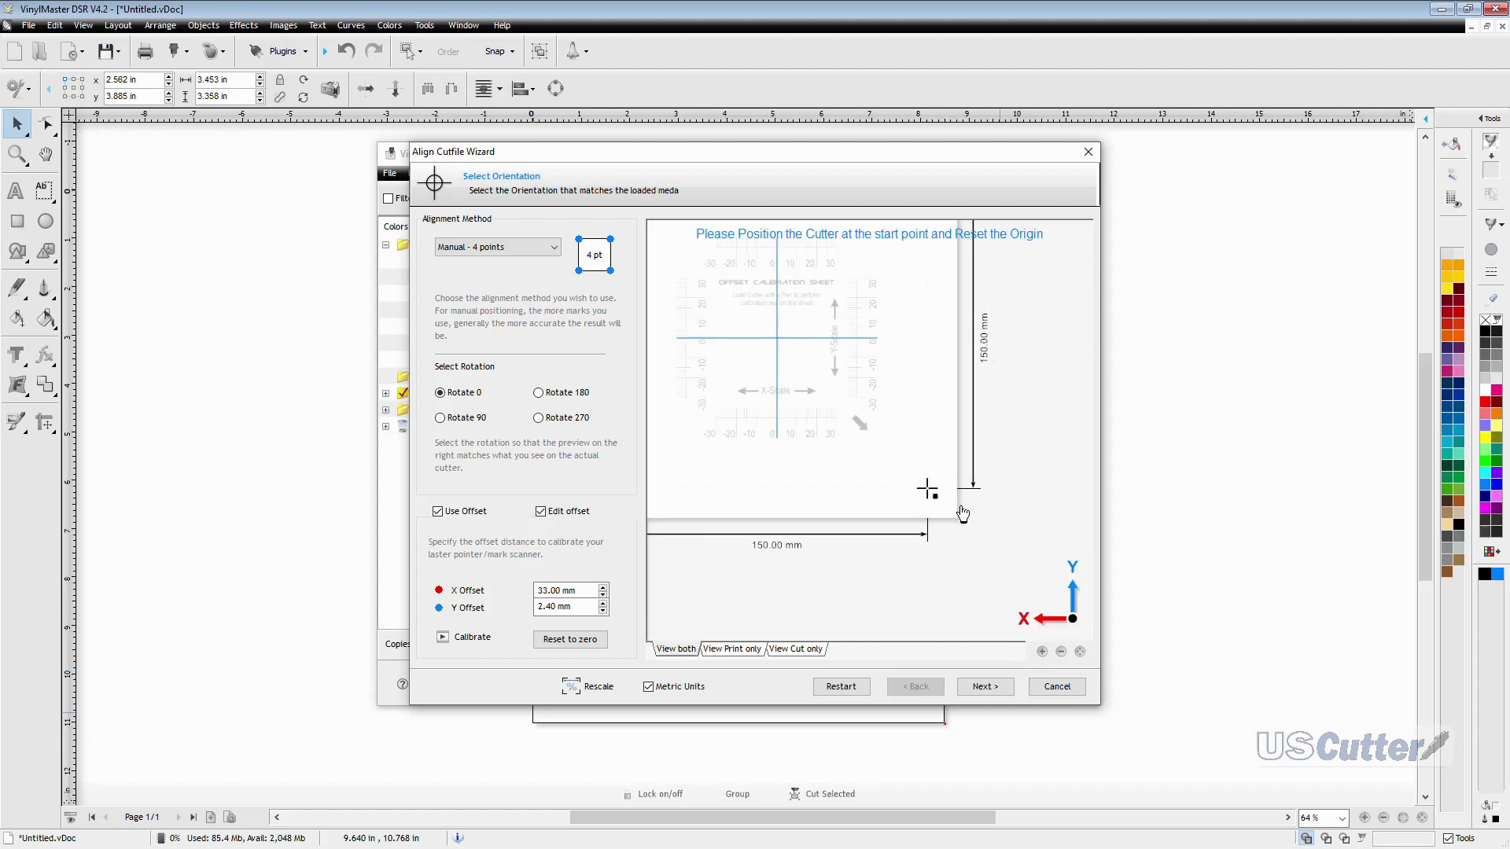
left_click(982, 688)
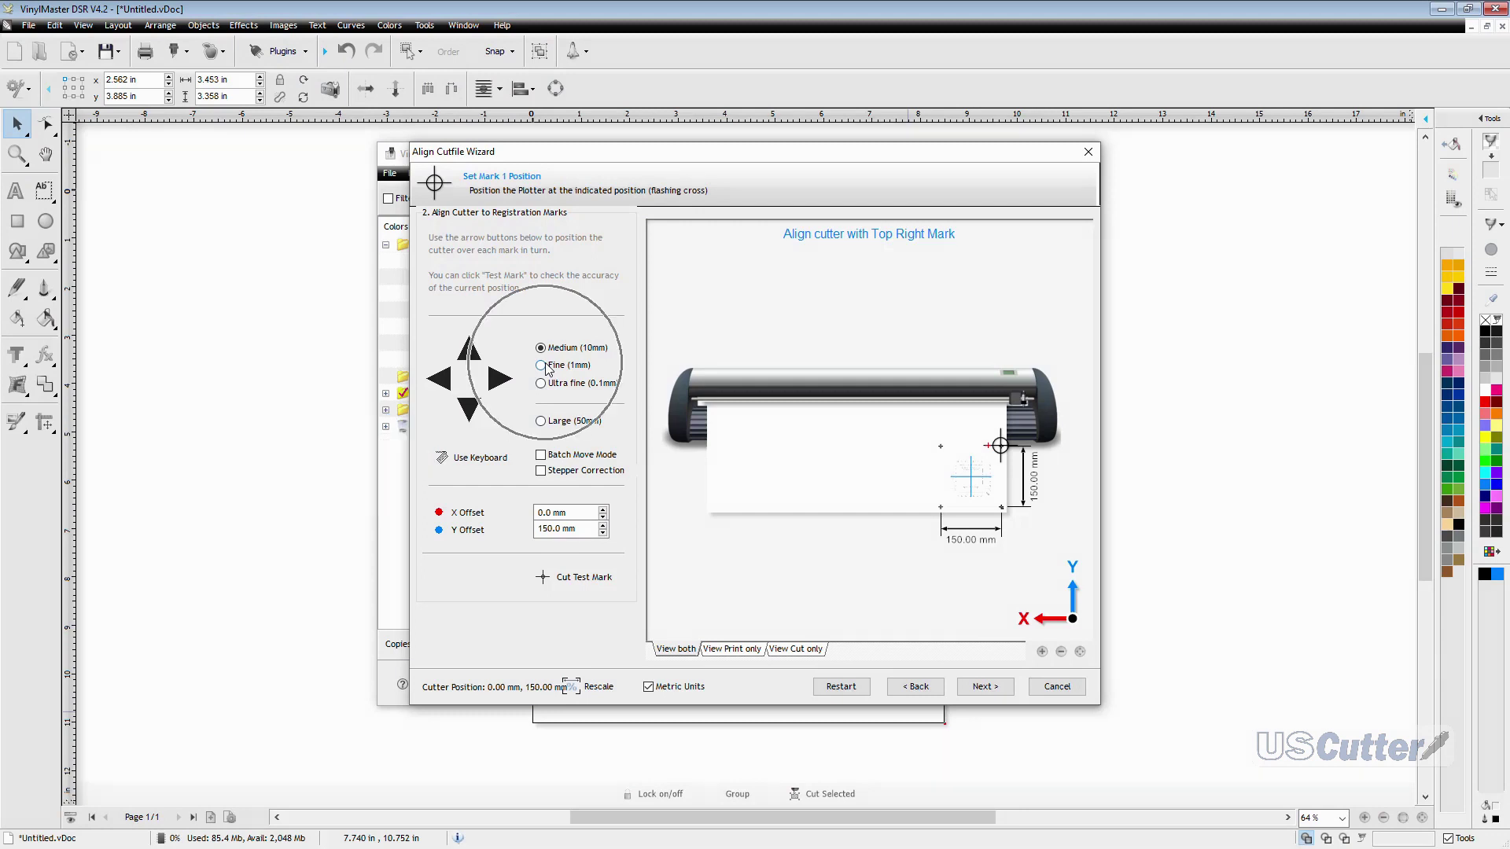
Step: Set the jog step to Ultra fine (0.1mm) and confirm the third and fourth registration marks
left_click(546, 367)
left_click(542, 385)
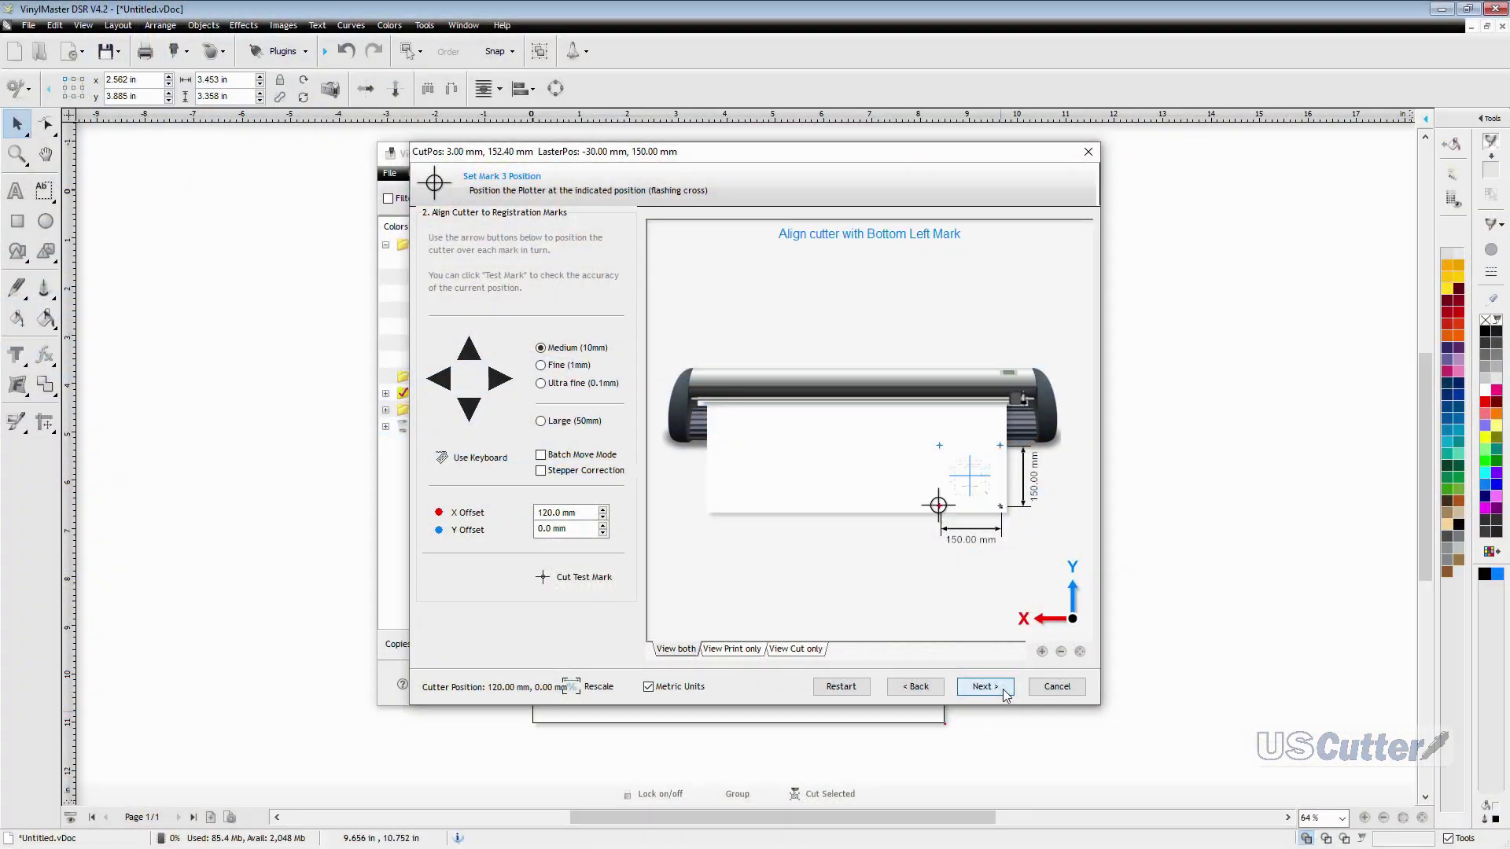
left_click(1003, 694)
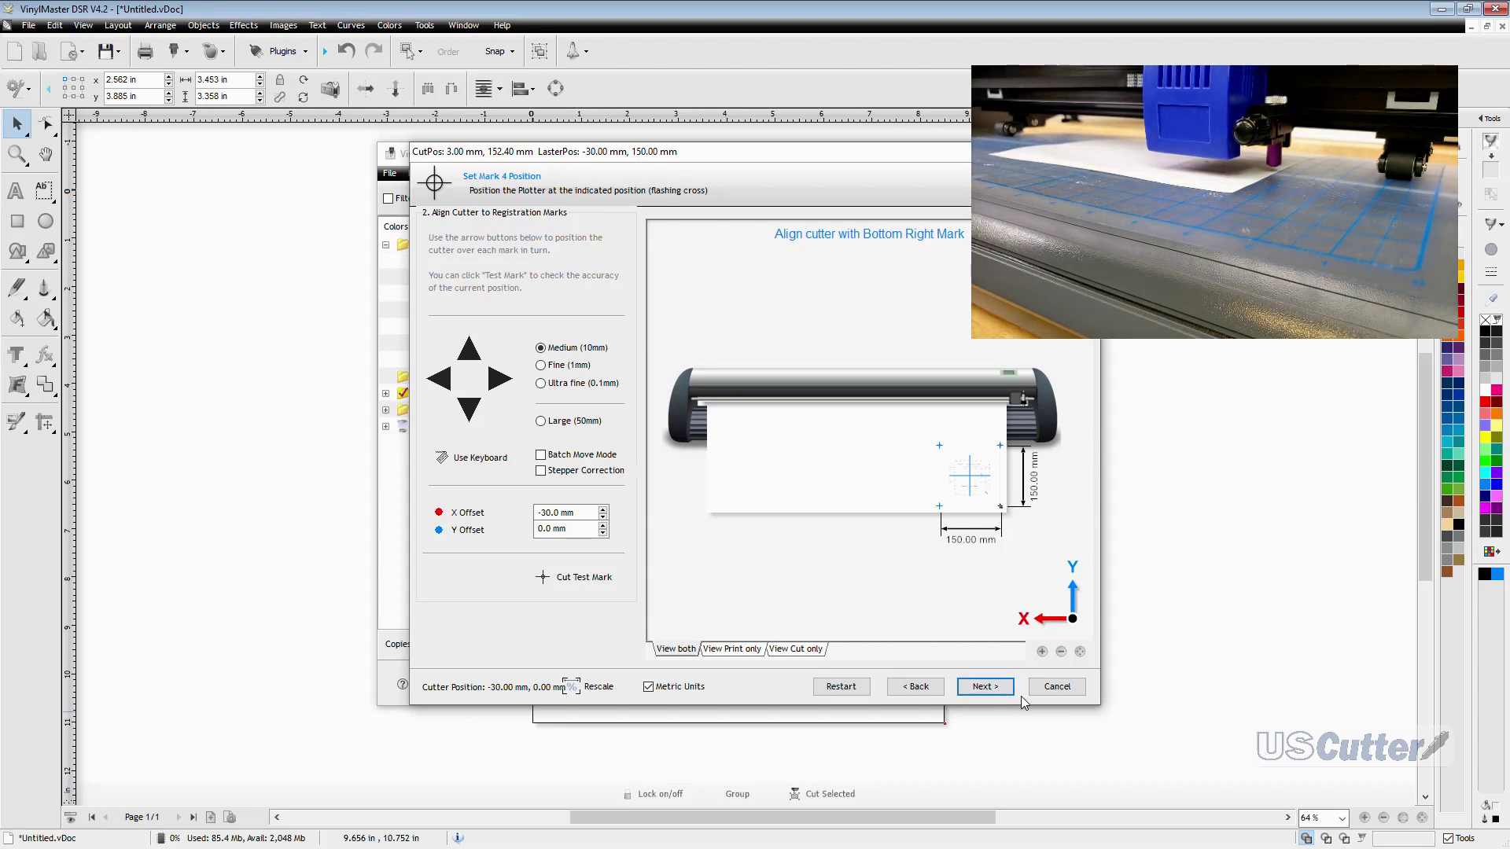
left_click(1012, 694)
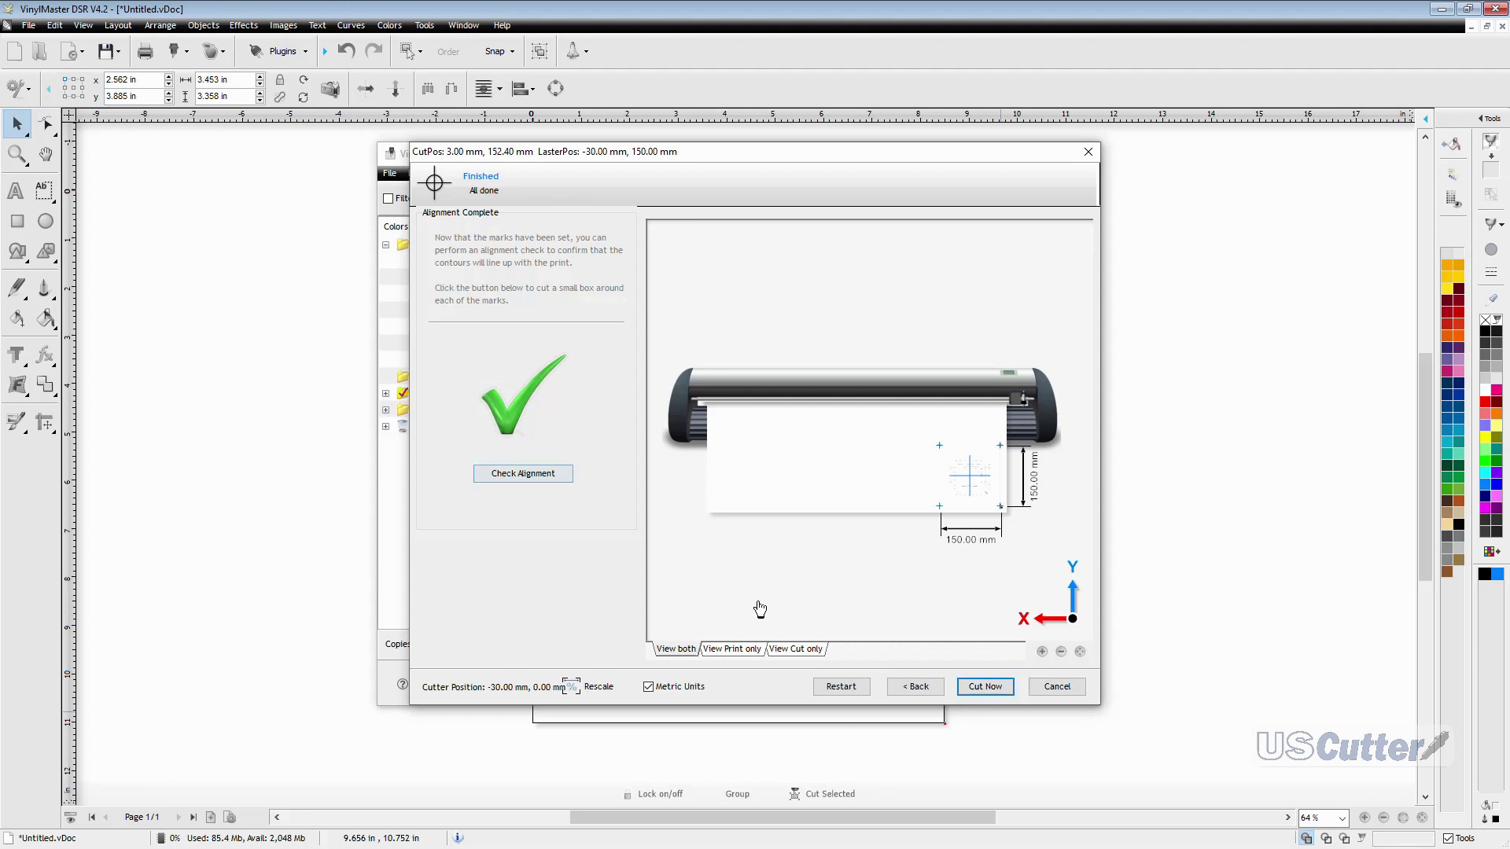
Step: Start cutting the calibration test with Cut Now
left_click(979, 687)
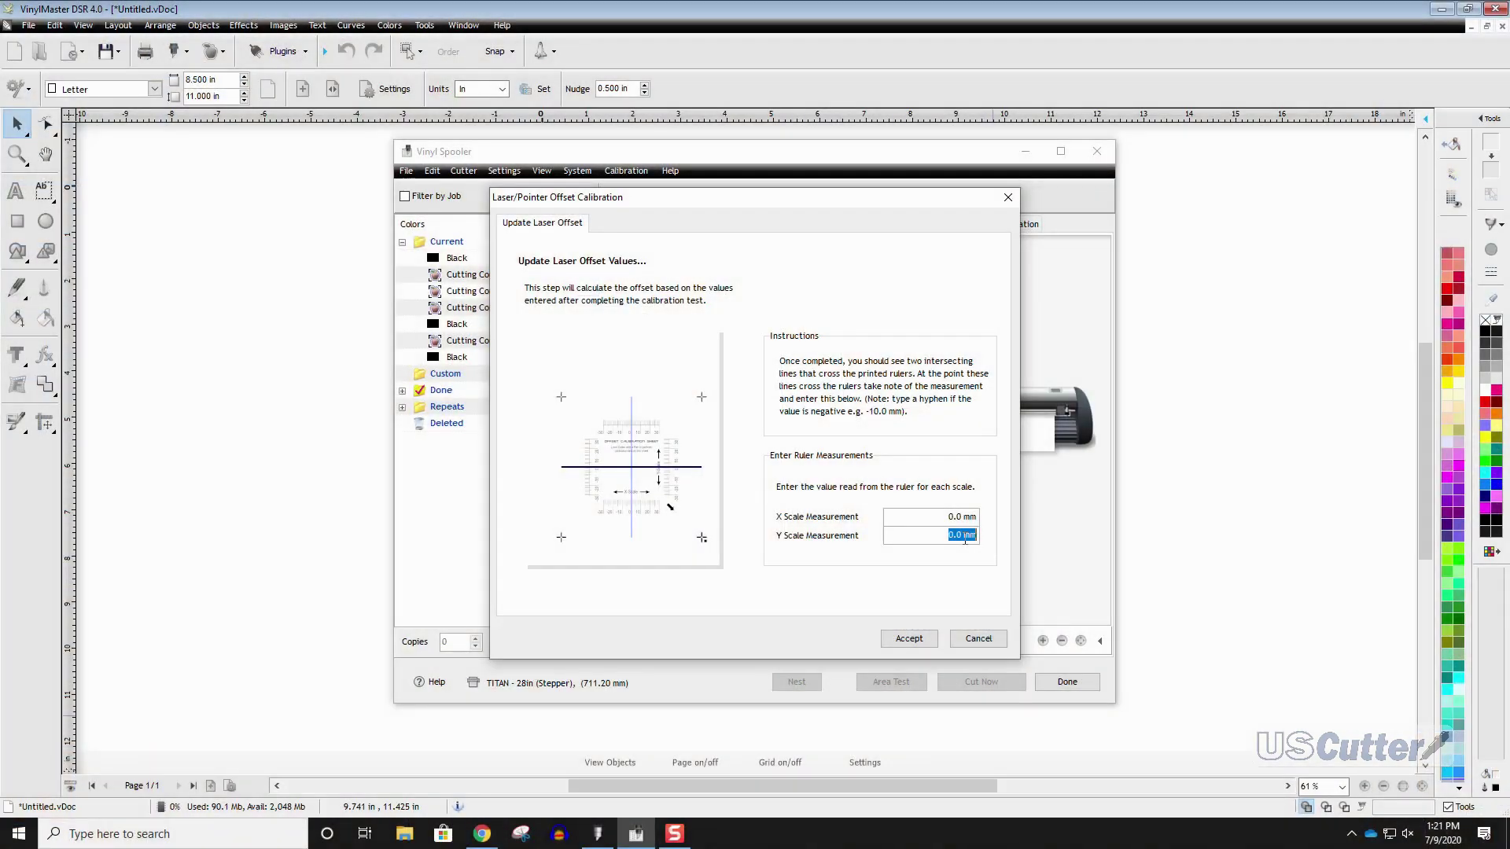
Step: Enter scale measurements of 26.5 mm for Y and 11 mm for X, then accept them
type("26.5")
key("shift+Tab")
type("11")
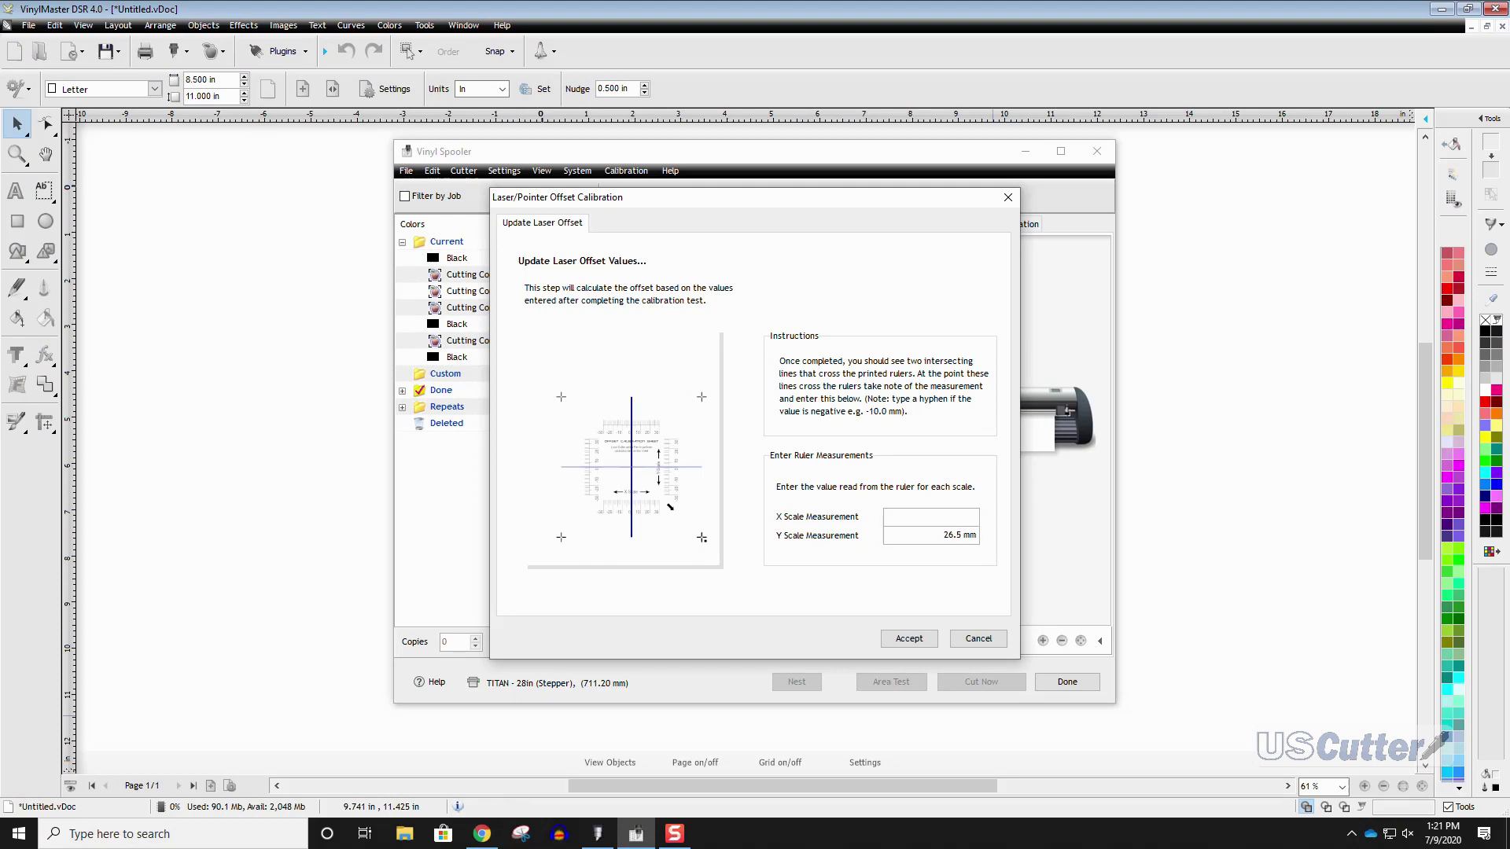
key("Home")
left_click(909, 639)
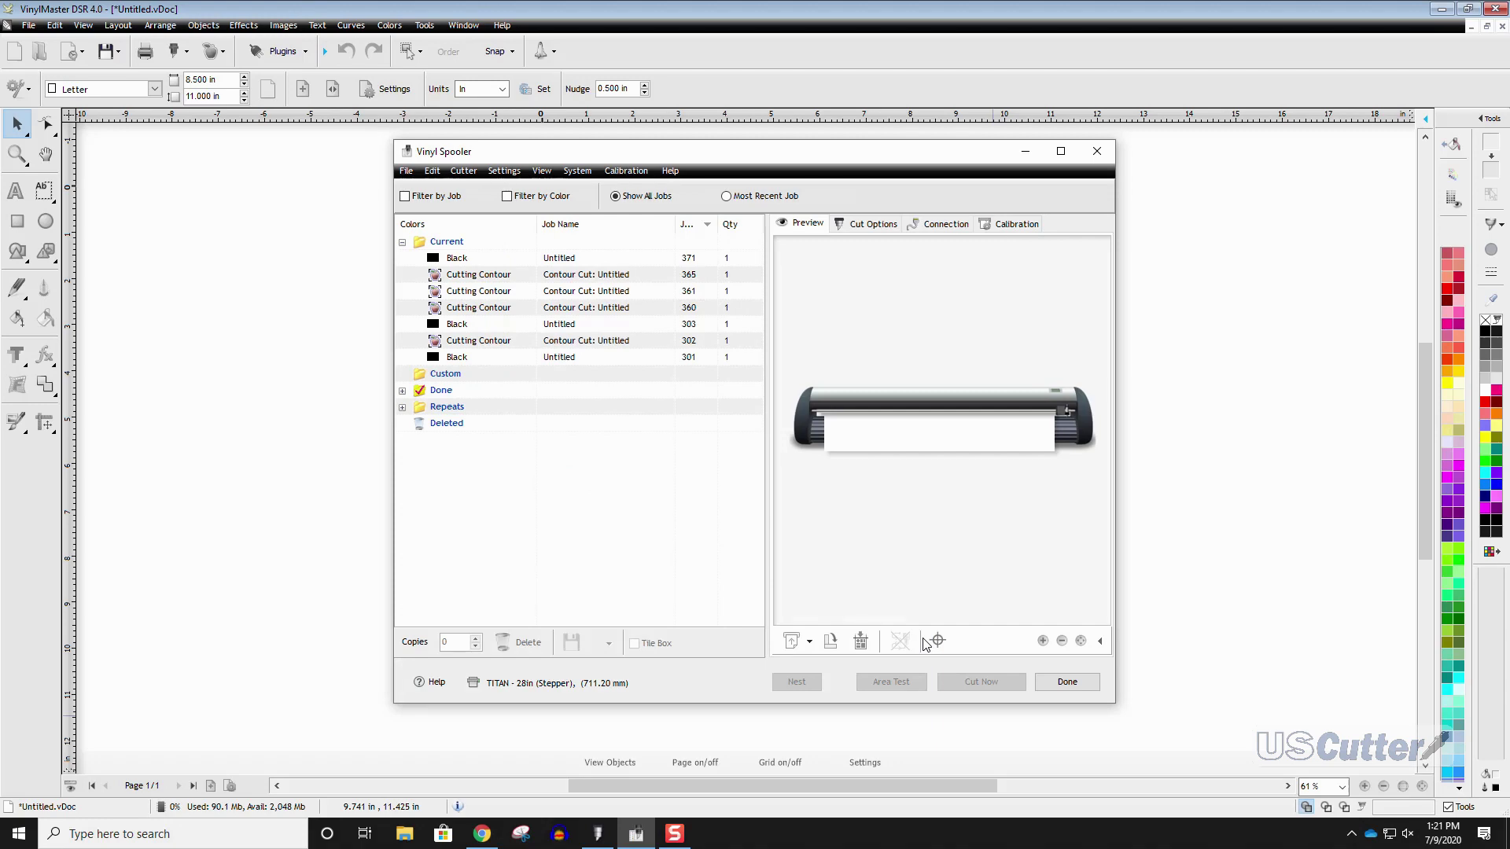
Step: Reopen Laser Offset (Full) from the Calibration options
left_click(1029, 226)
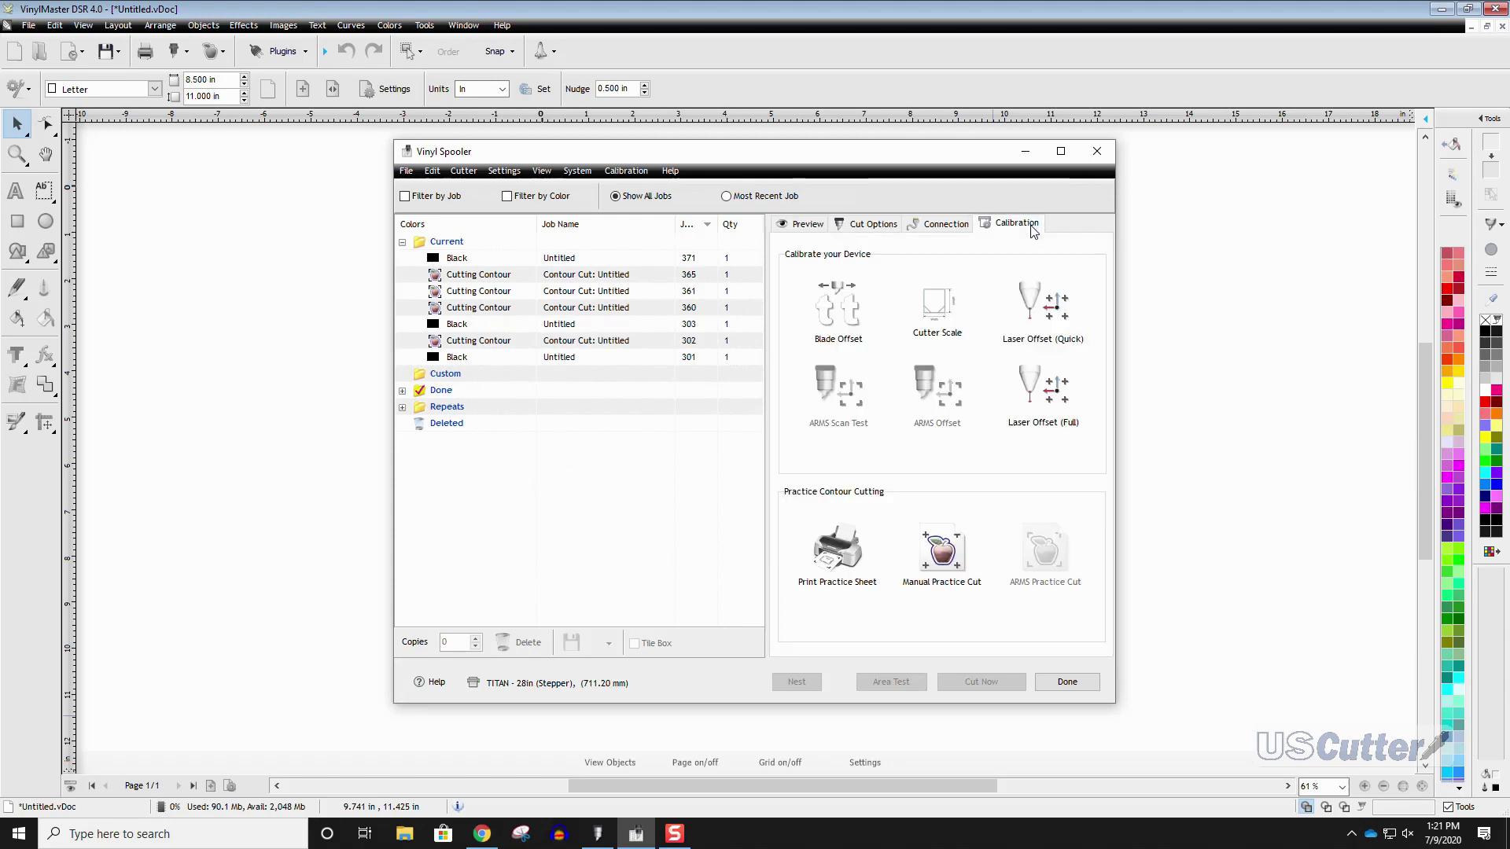
left_click(1070, 401)
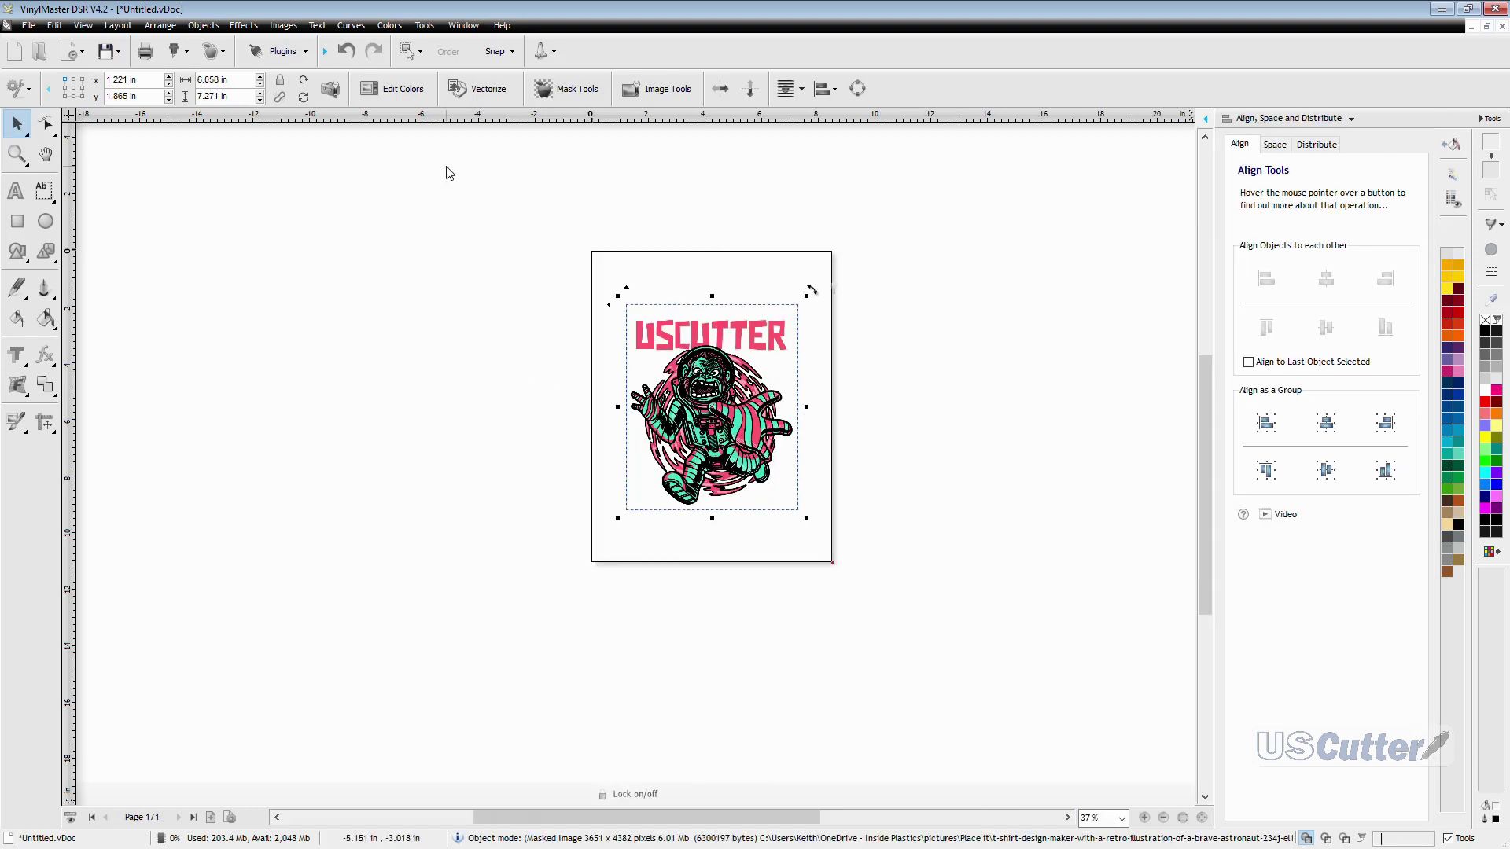
Step: Marquee-select the whole astronaut design and choose Create Cut Contour from the contour cut menu
left_click(502, 364)
left_click_drag(553, 269, 1163, 630)
left_click(222, 53)
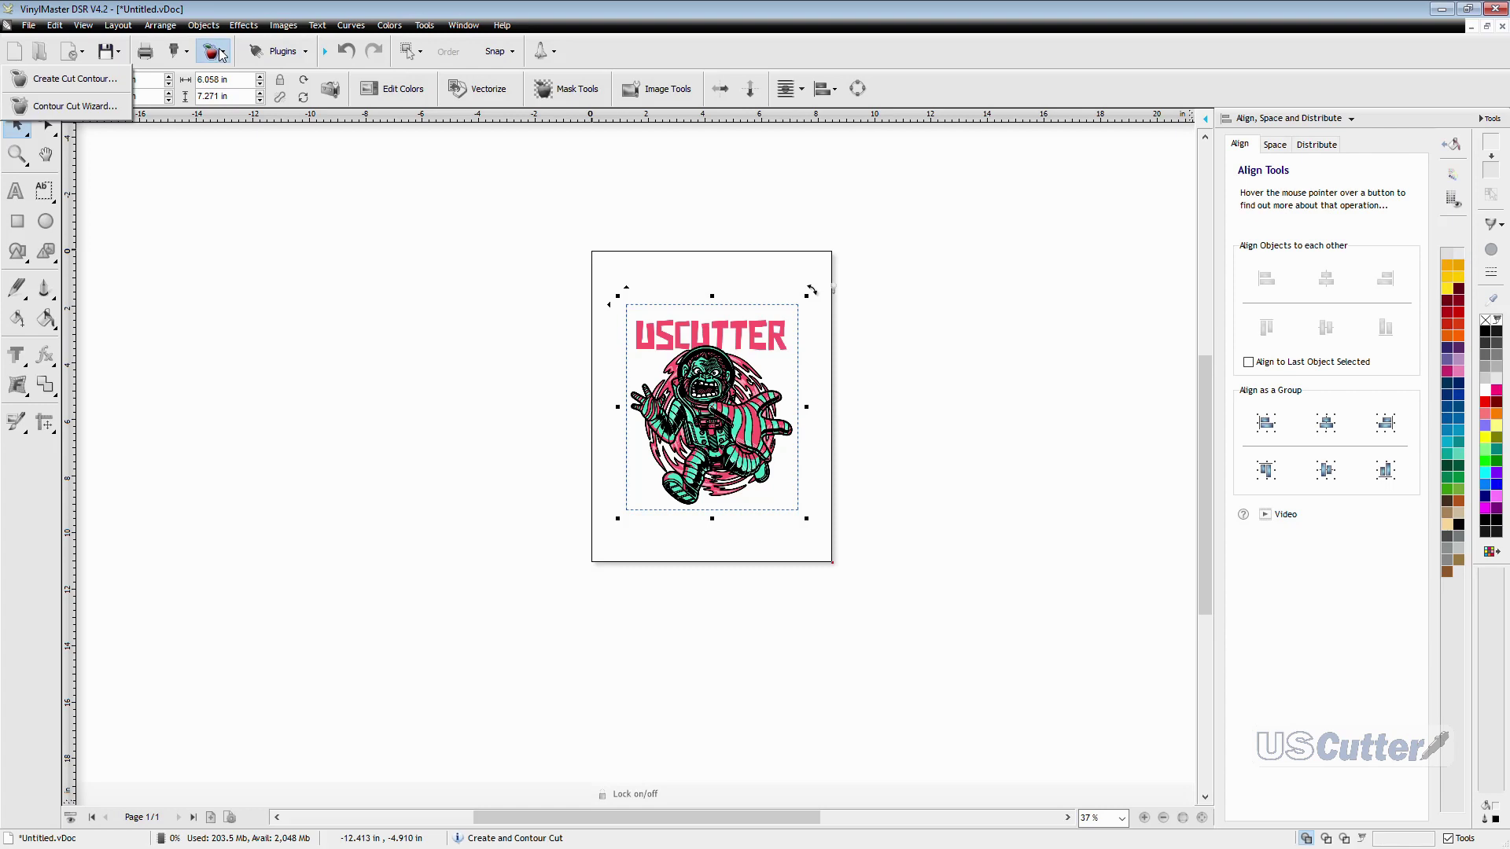
left_click(105, 79)
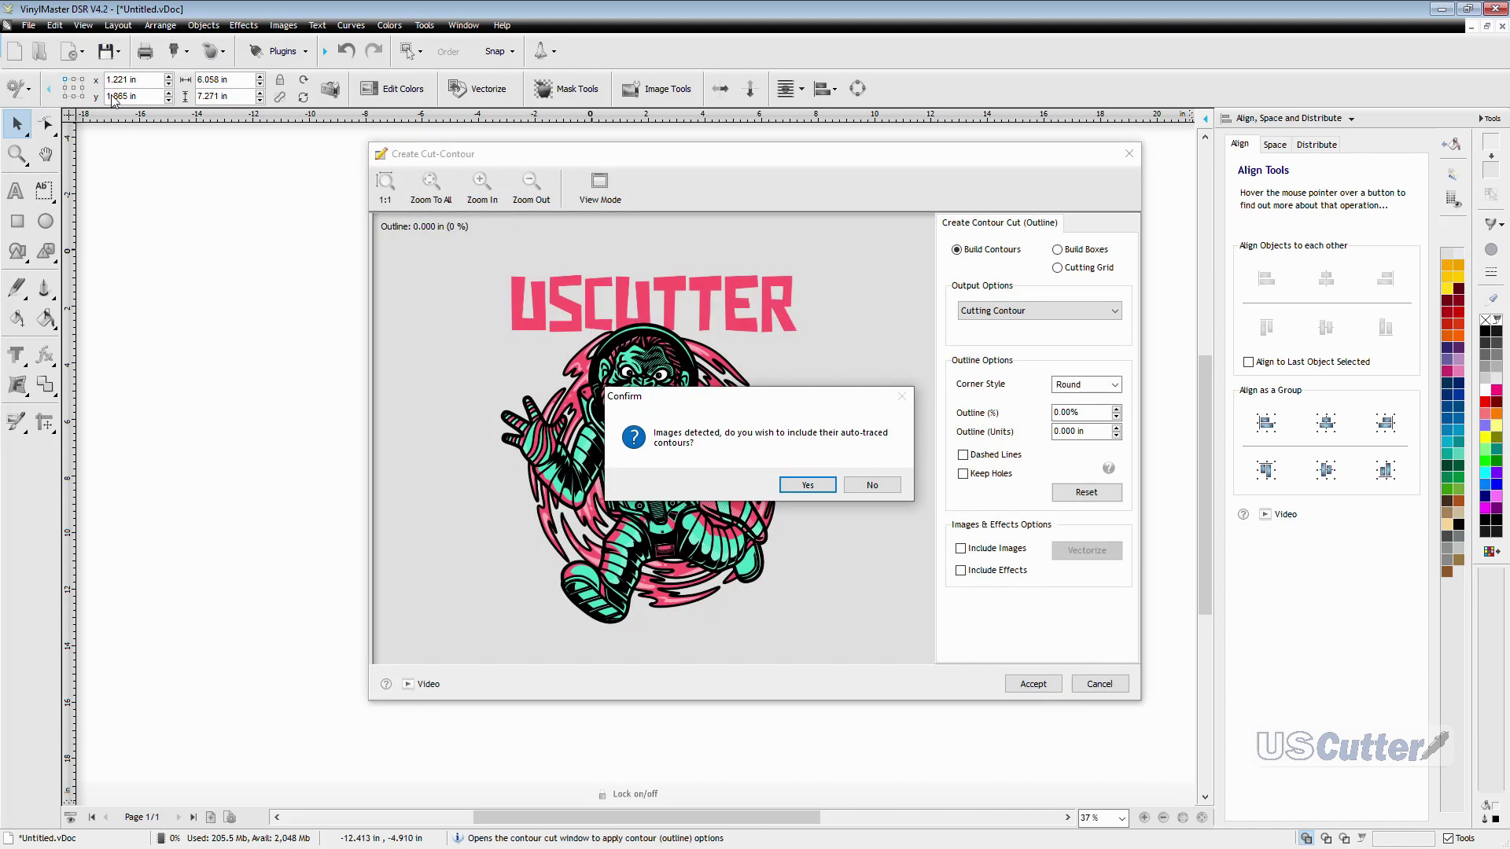
Step: Include auto-traced contours for the astronaut image and fill the holes inside them
left_click(807, 485)
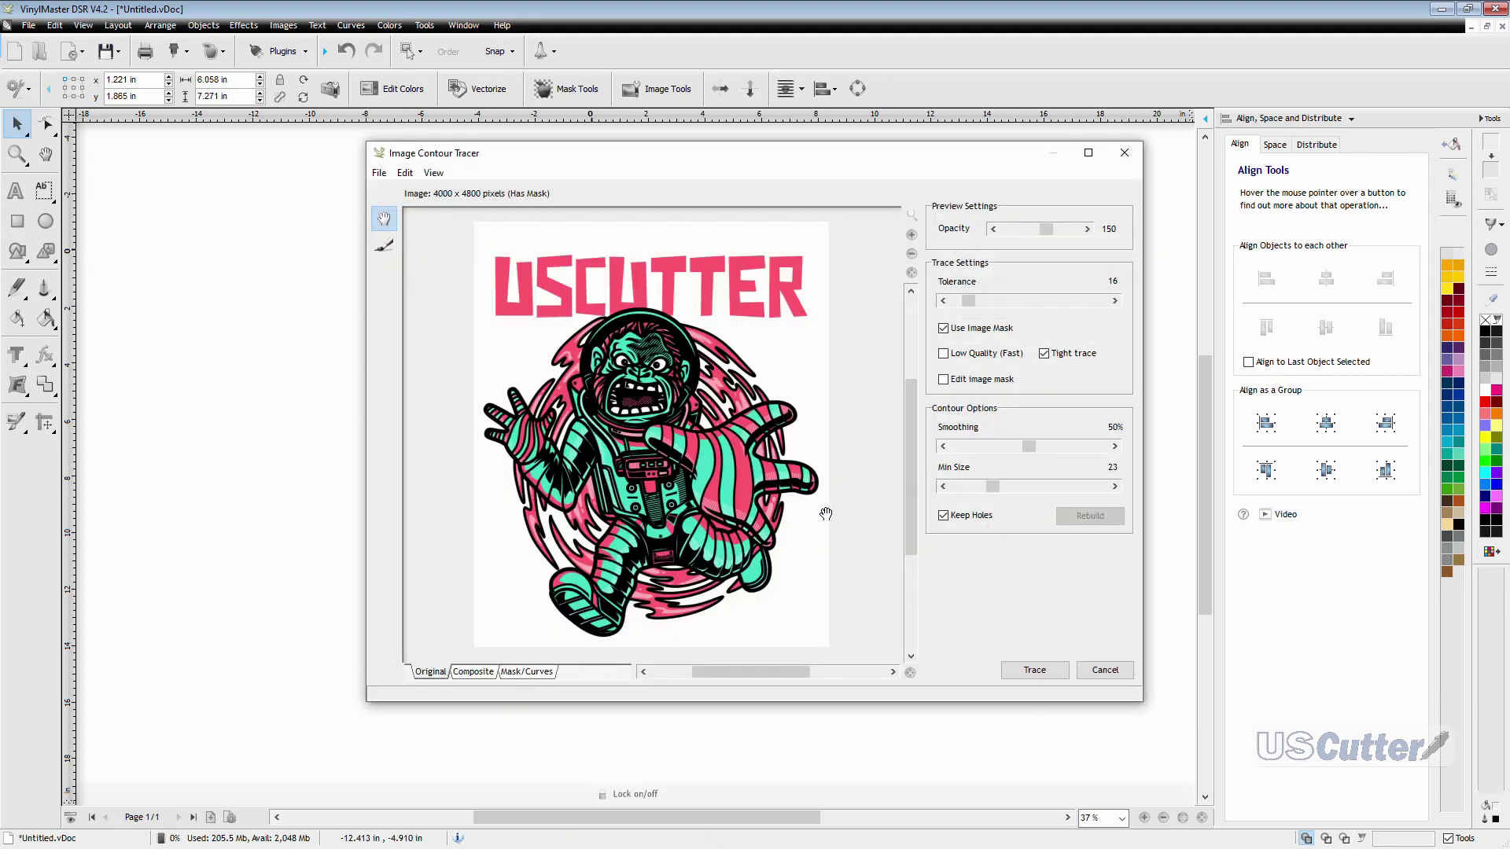
left_click(1034, 670)
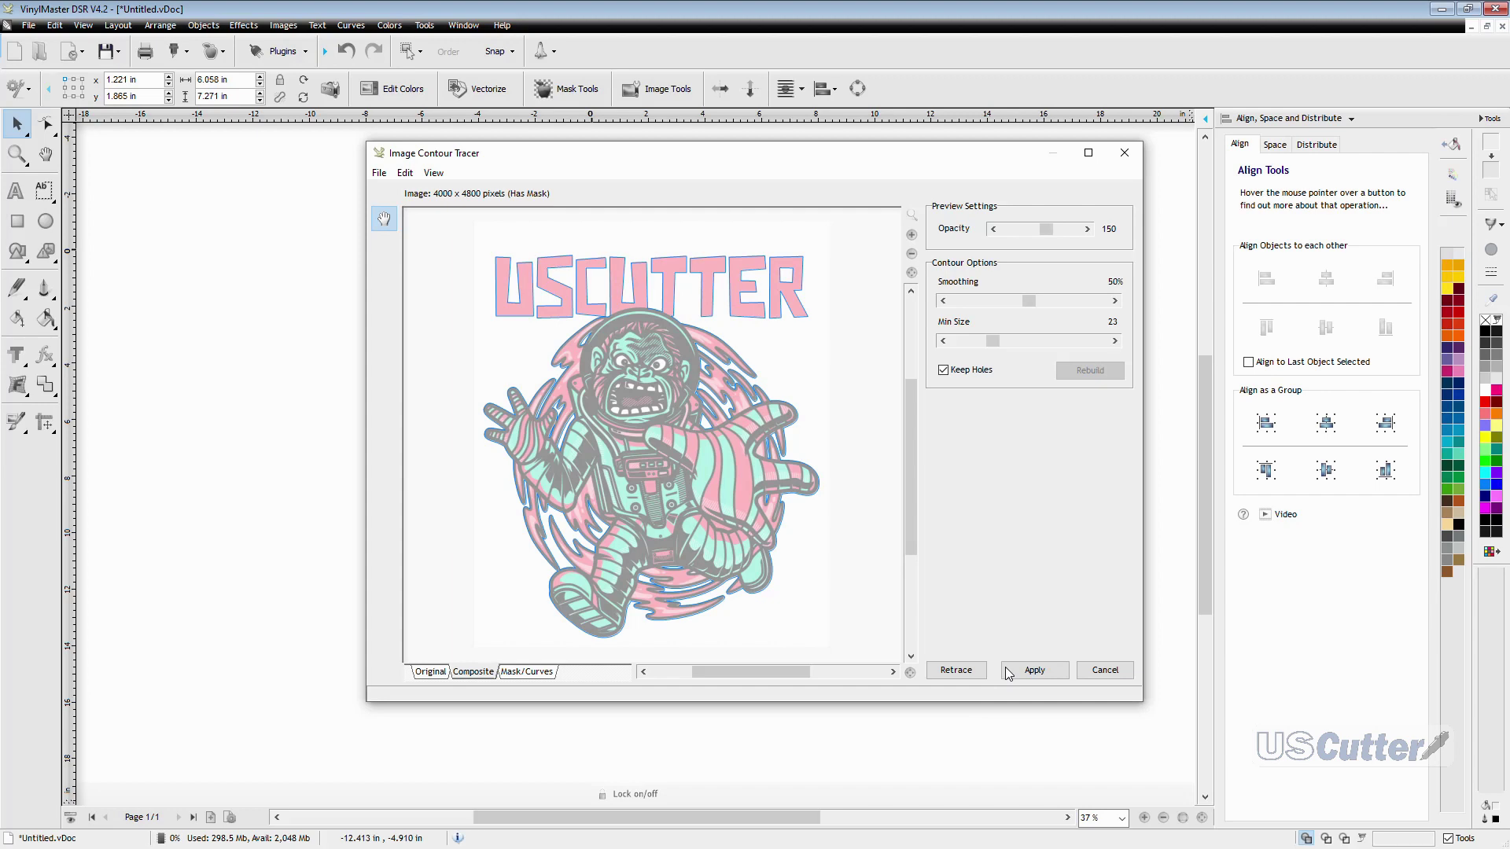
left_click(1049, 676)
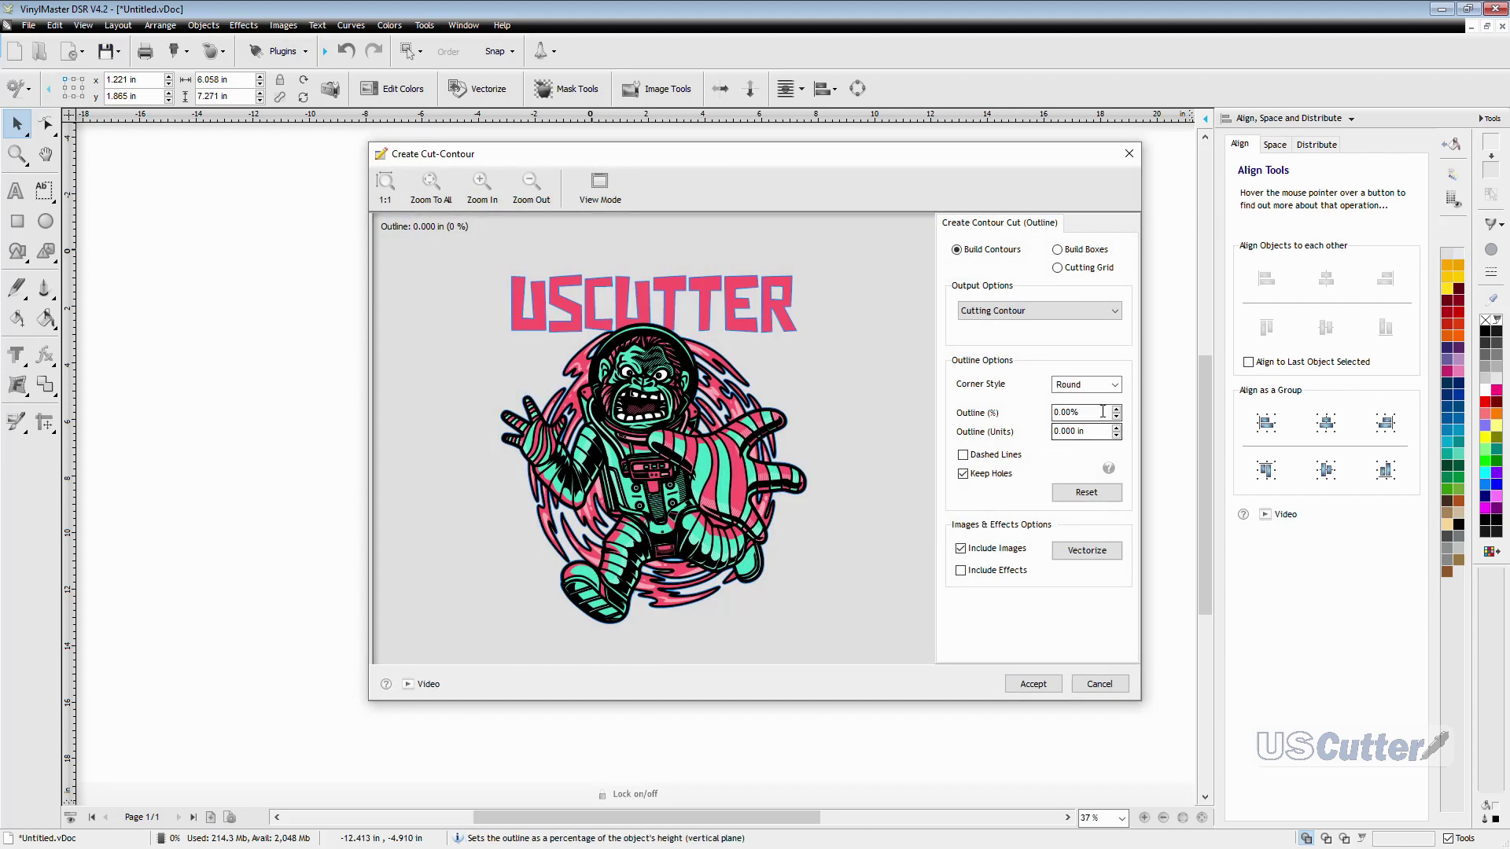
left_click(962, 475)
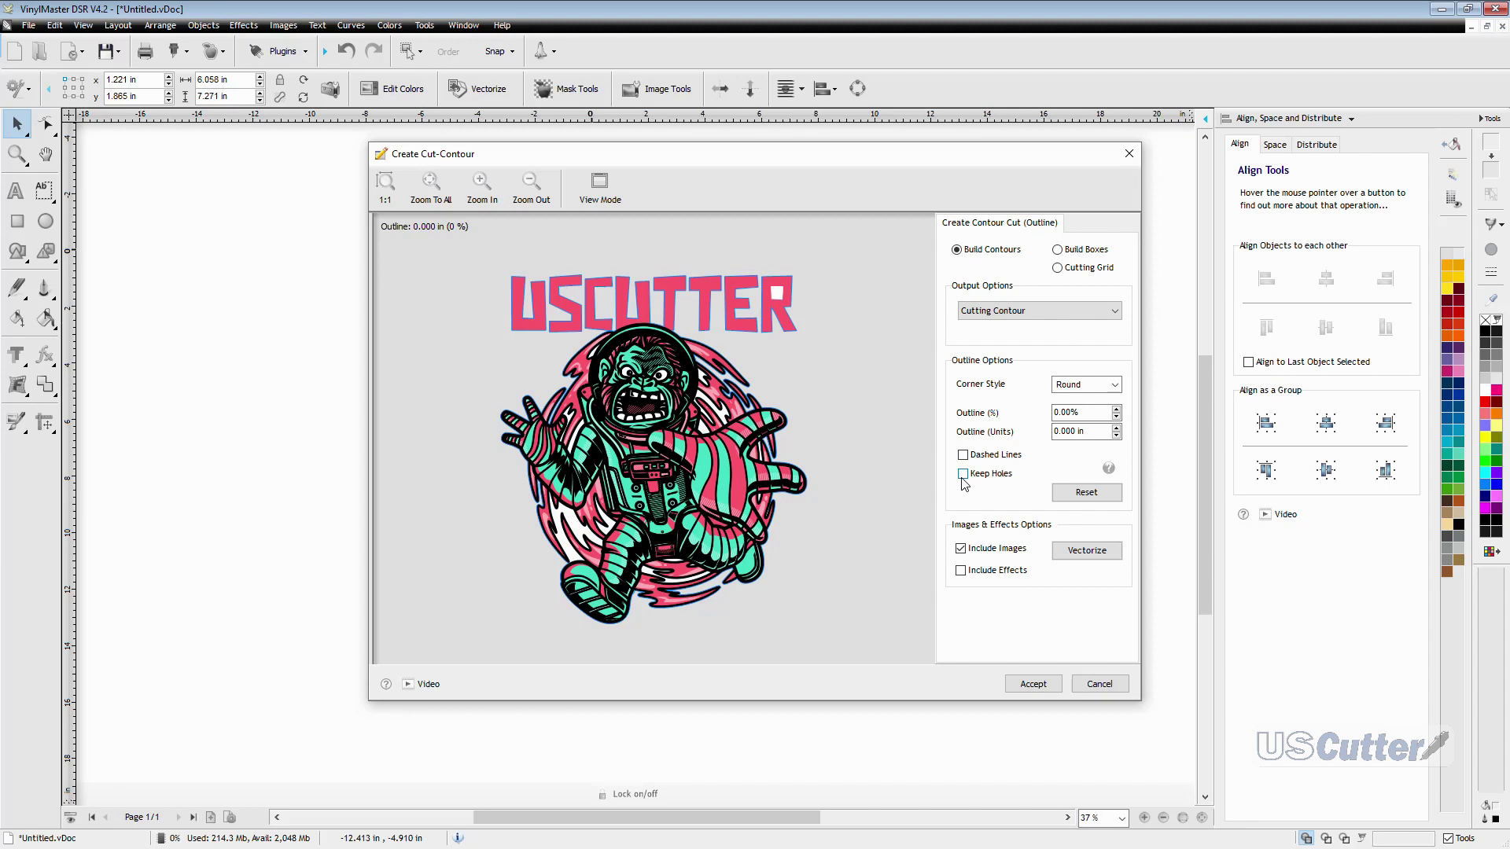
Step: Widen the round contour outline to 2.50% and apply it to the sticker
left_click(1118, 409)
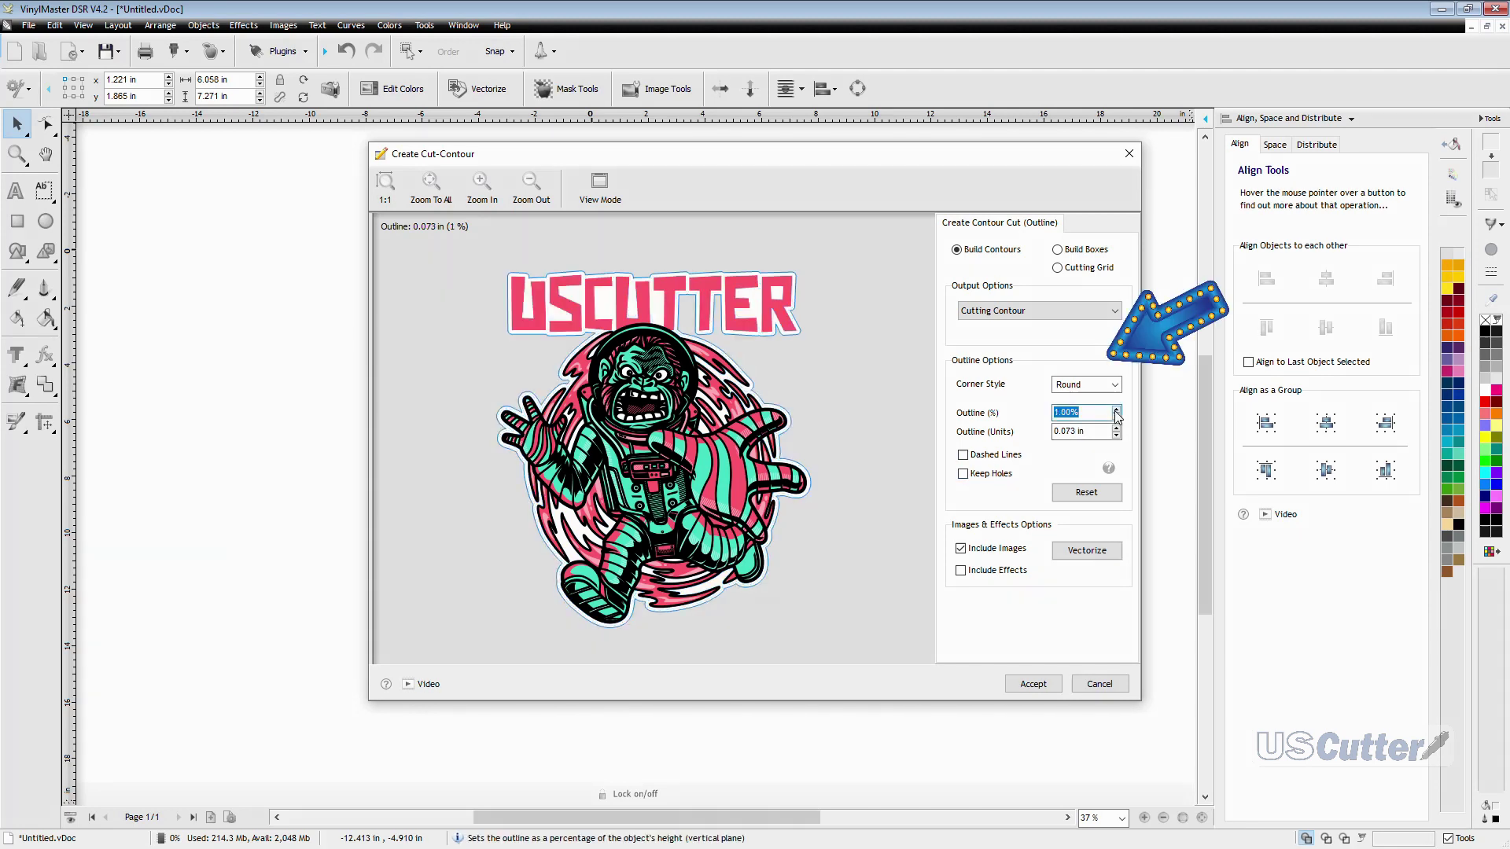
left_click(1117, 409)
left_click(1117, 411)
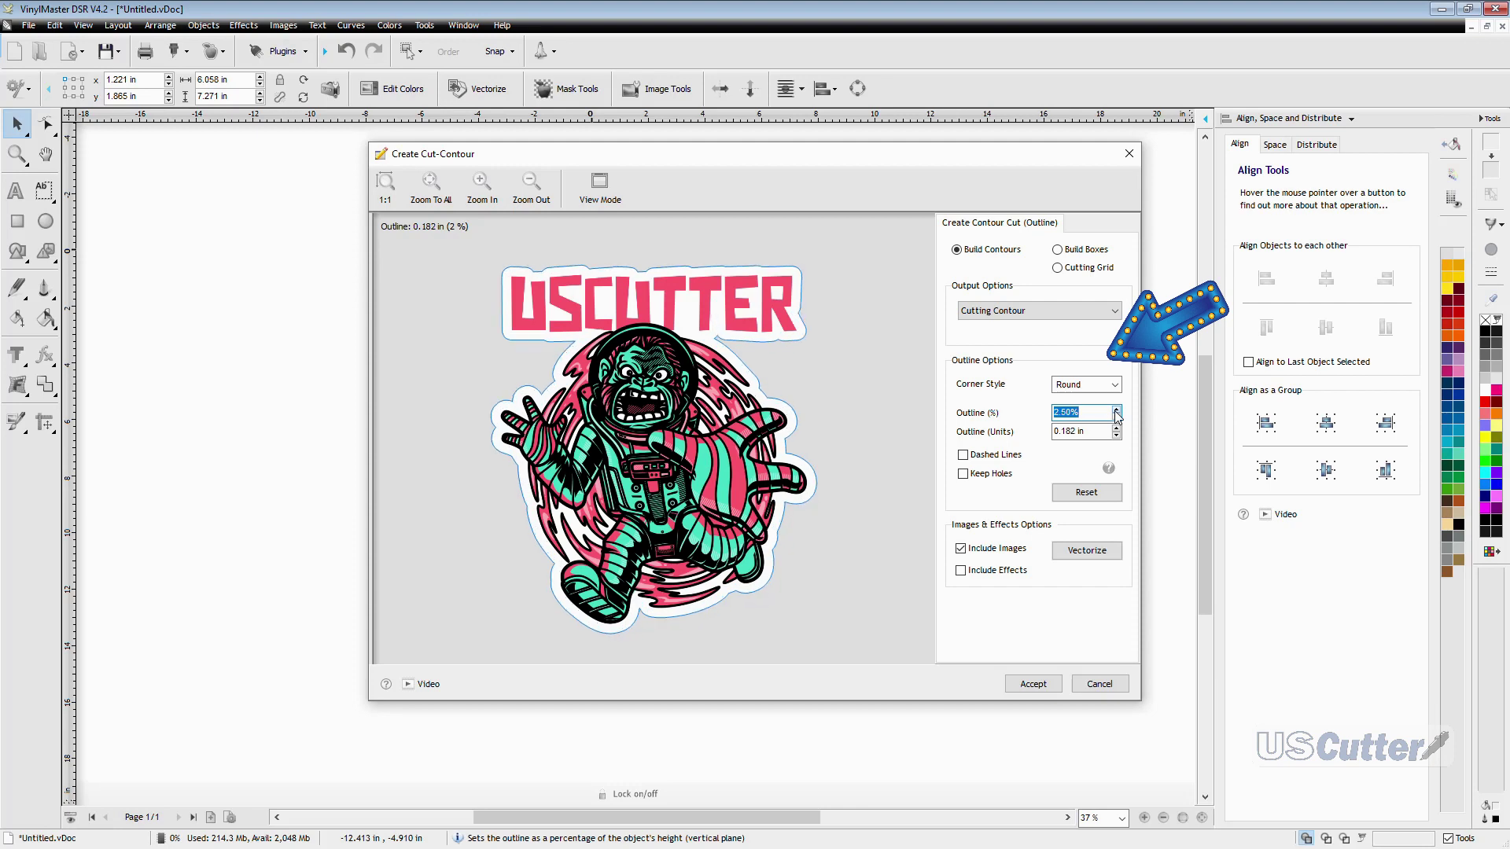
left_click(1043, 682)
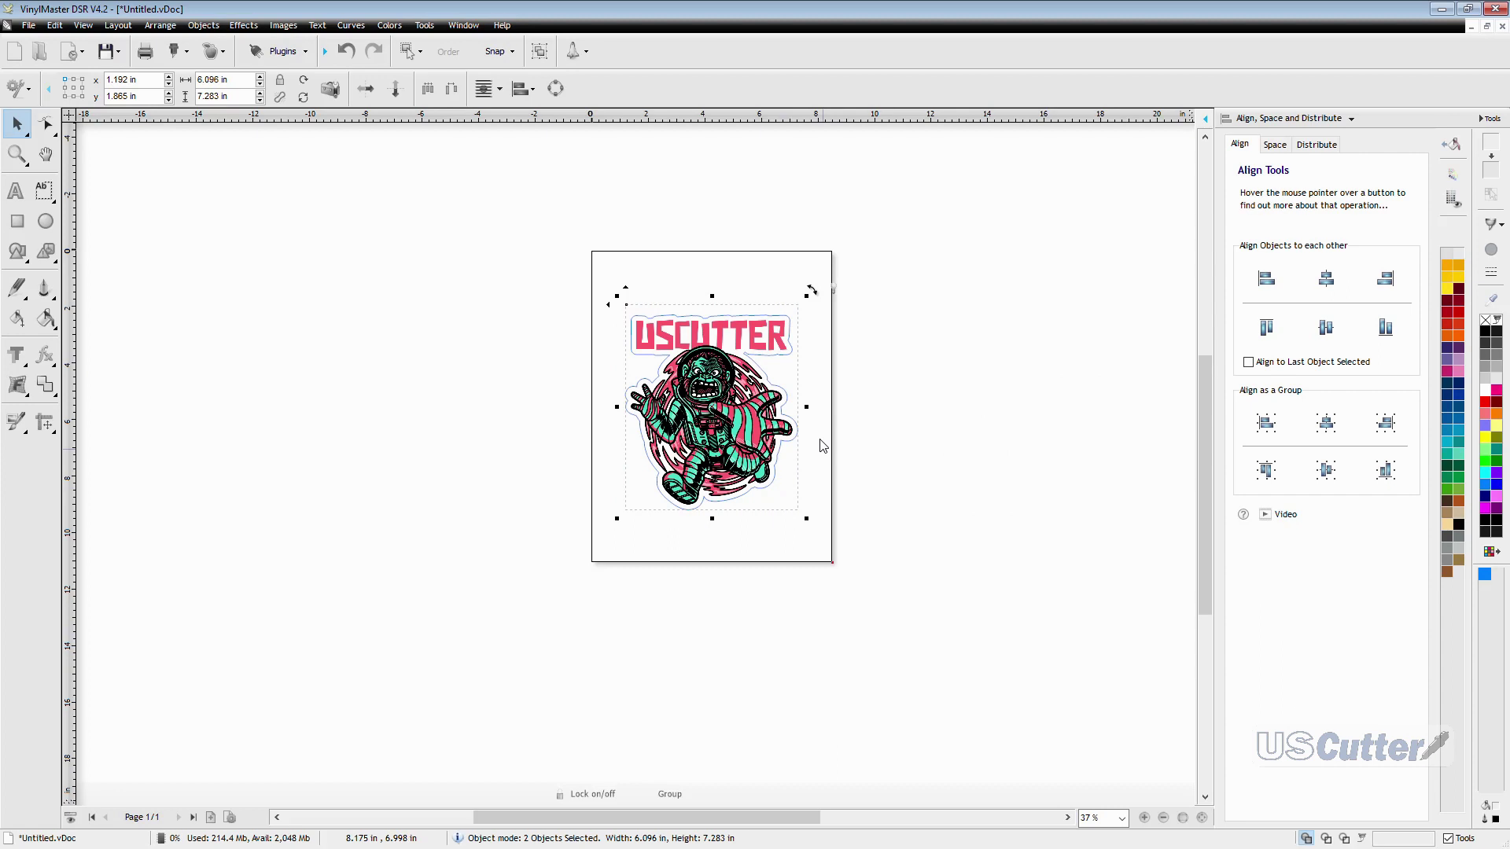
Step: Open the Create and Contour Cut dropdown to list the contour-cut options
left_click(220, 57)
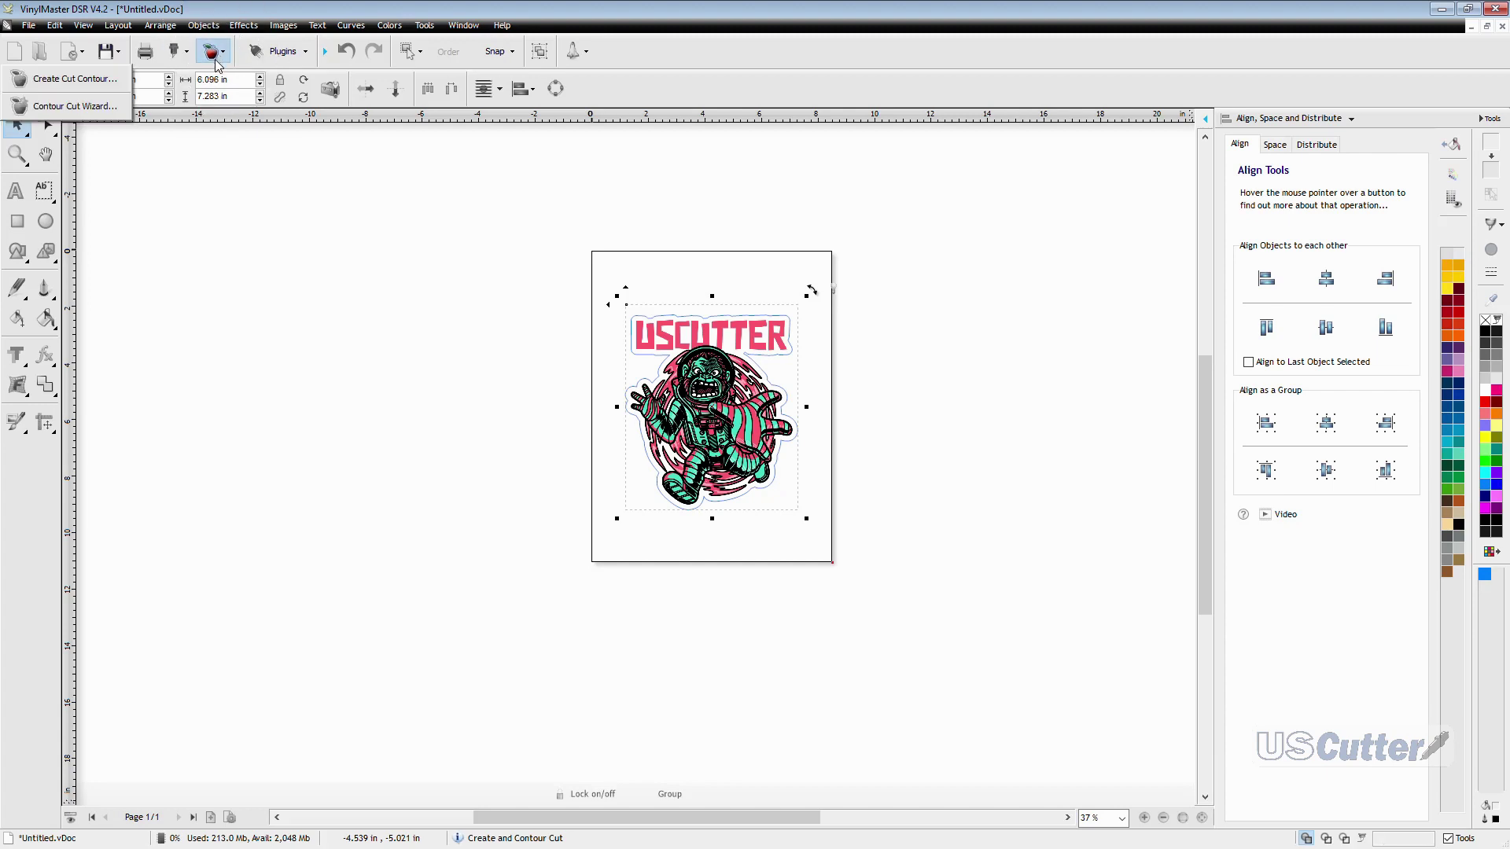
left_click(81, 107)
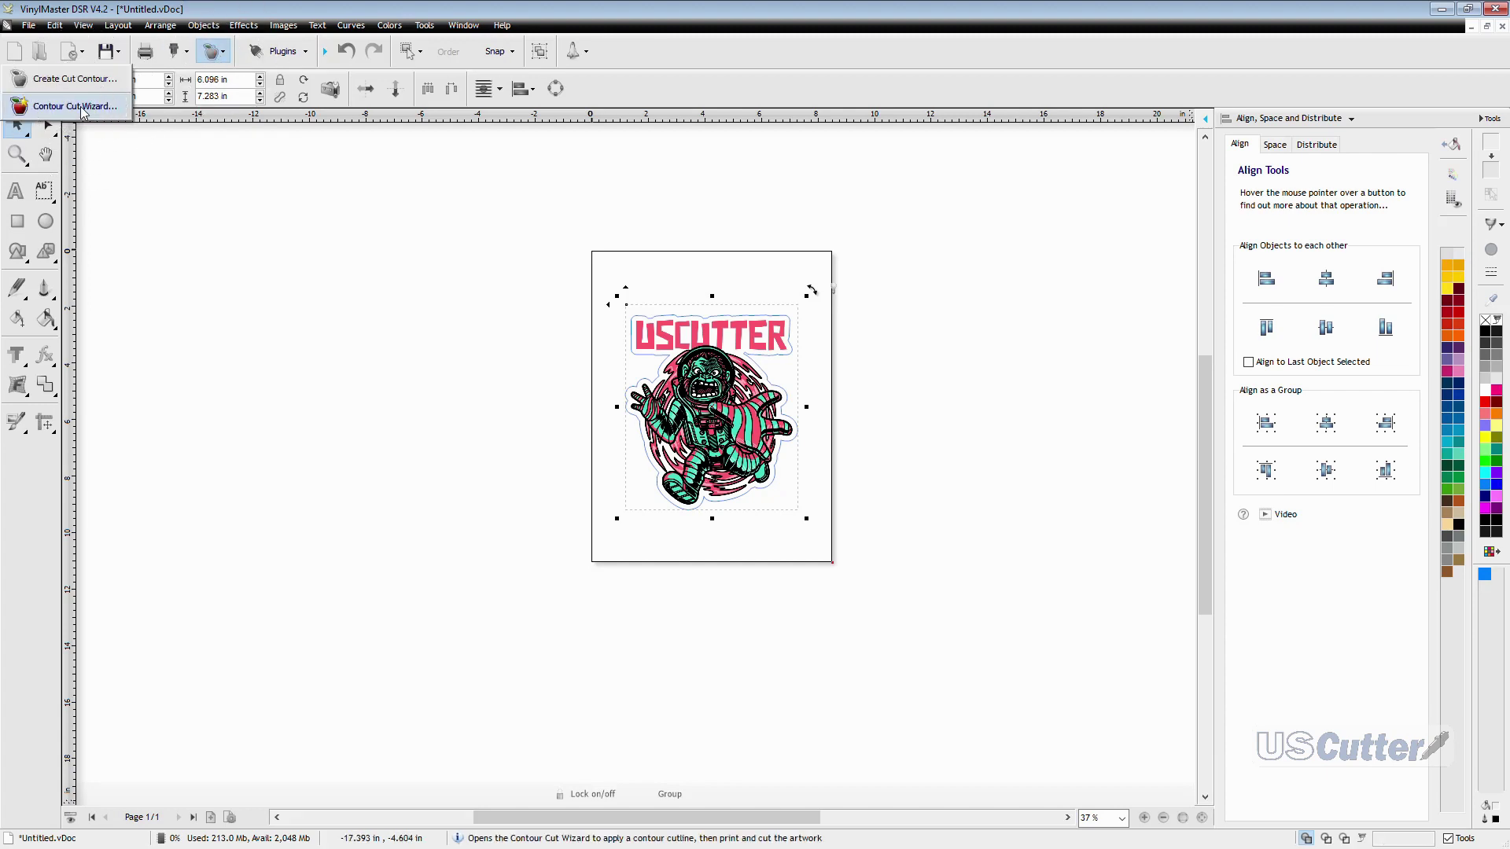
Step: Open the Contour Cut Wizard for the TITAN2 28in cutter and shift the preview page down
left_click(81, 108)
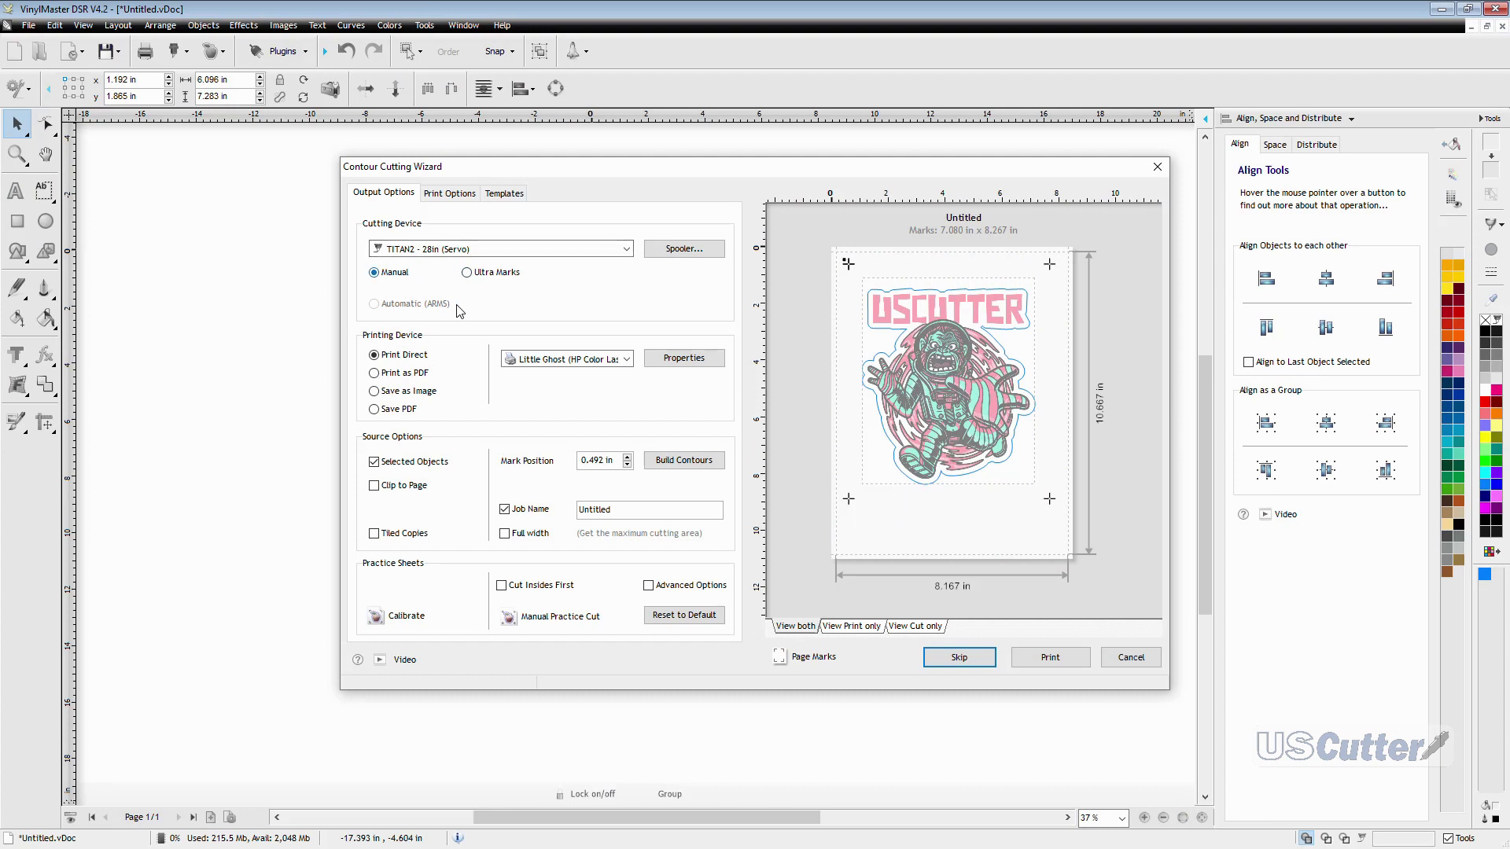
left_click_drag(943, 381, 949, 405)
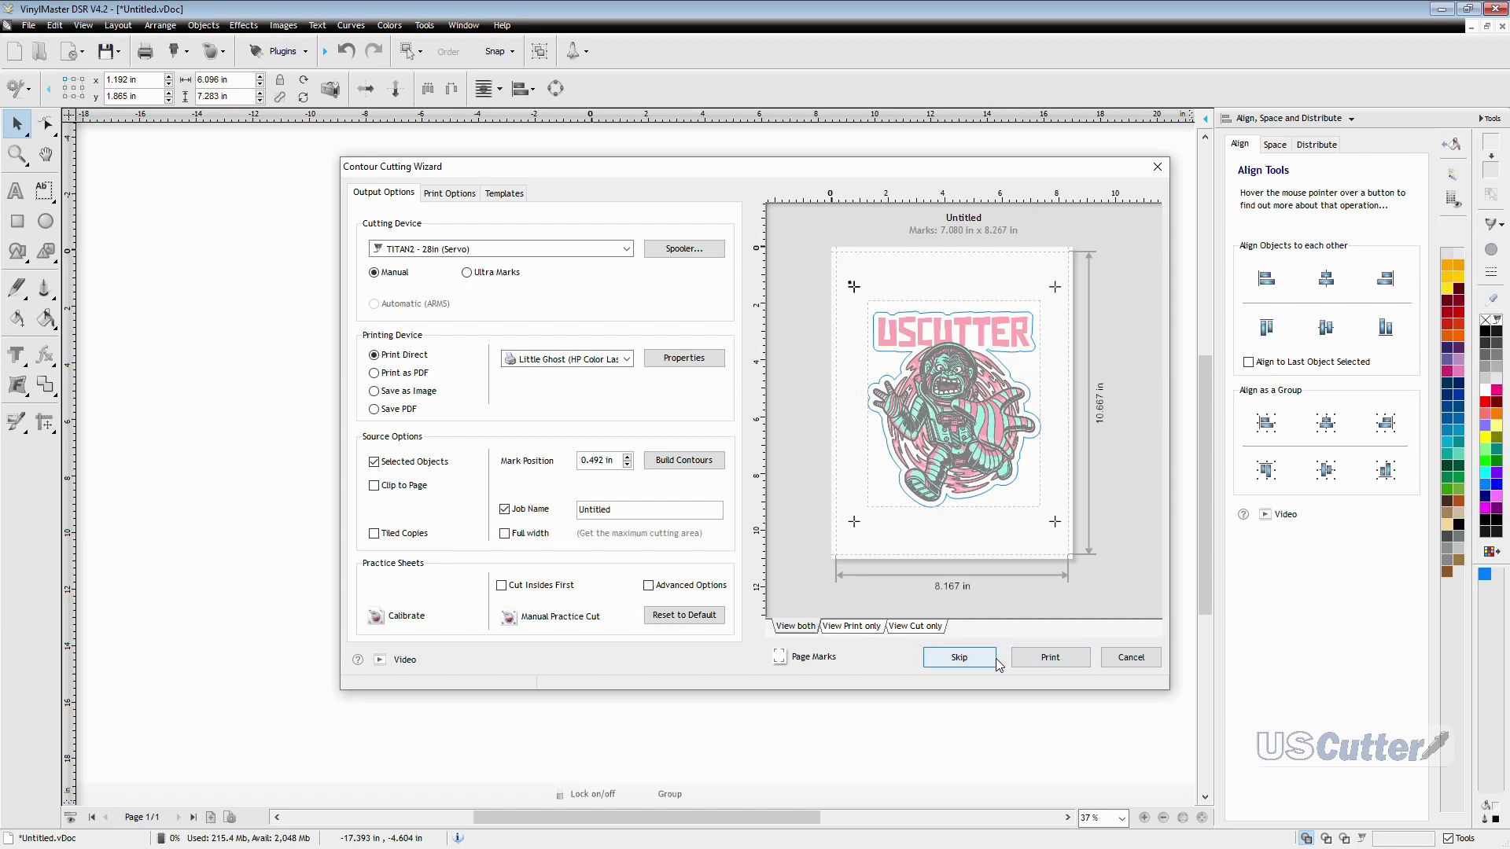
left_click(872, 628)
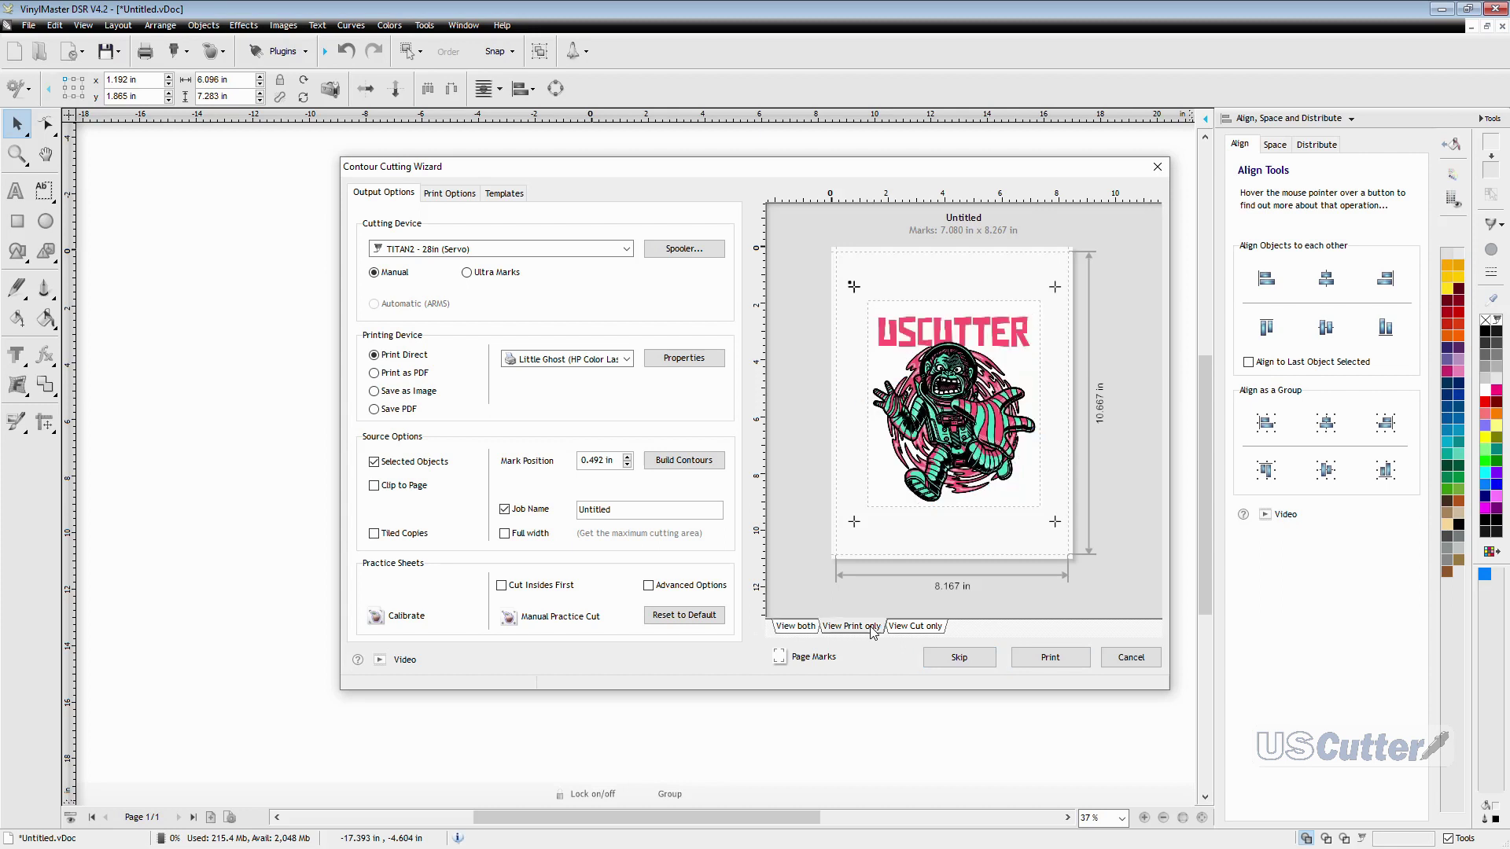
left_click(927, 629)
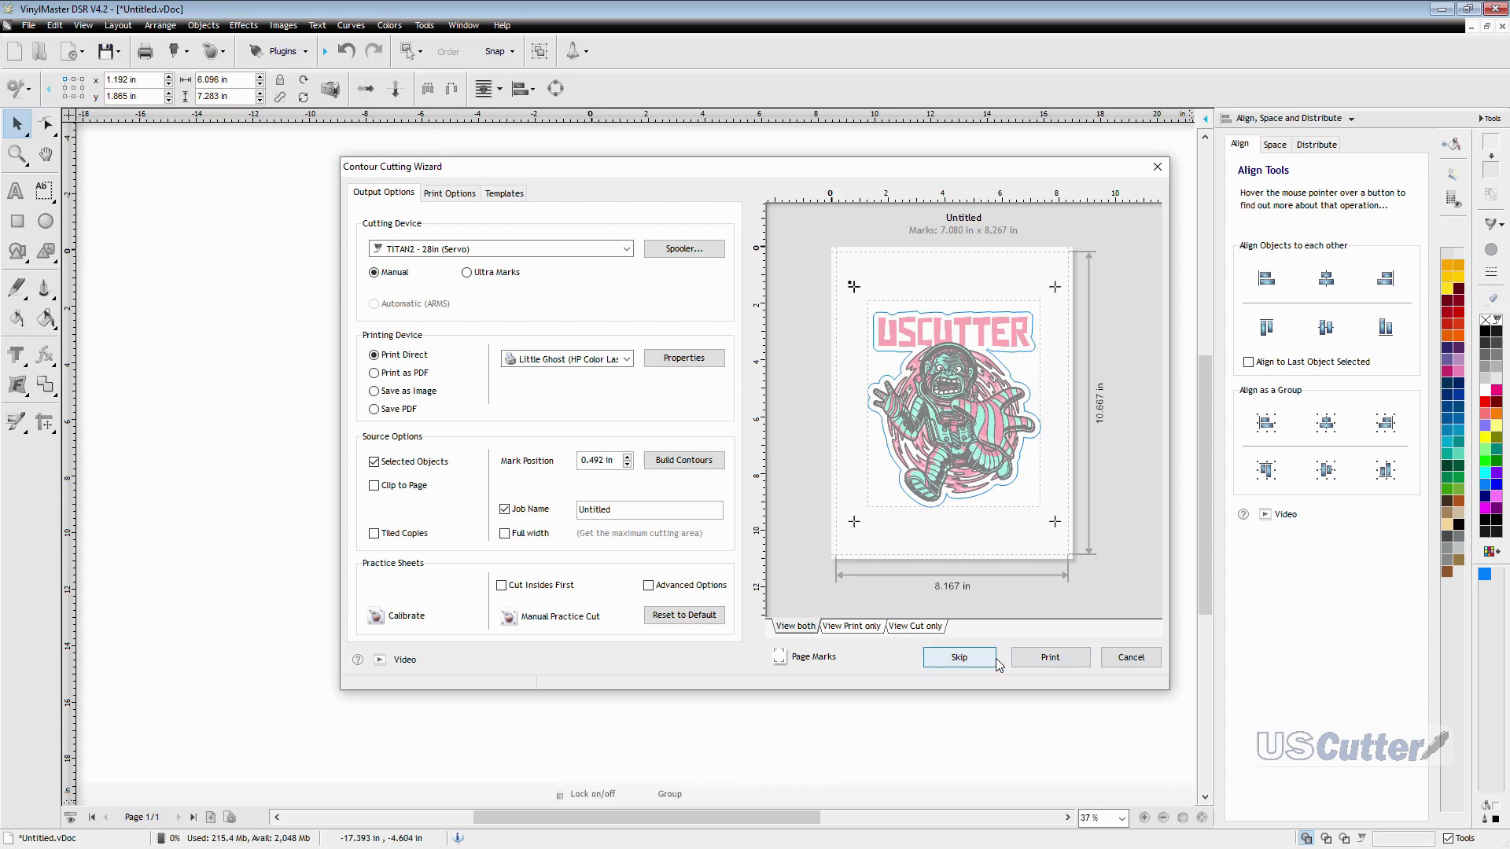
left_click(873, 627)
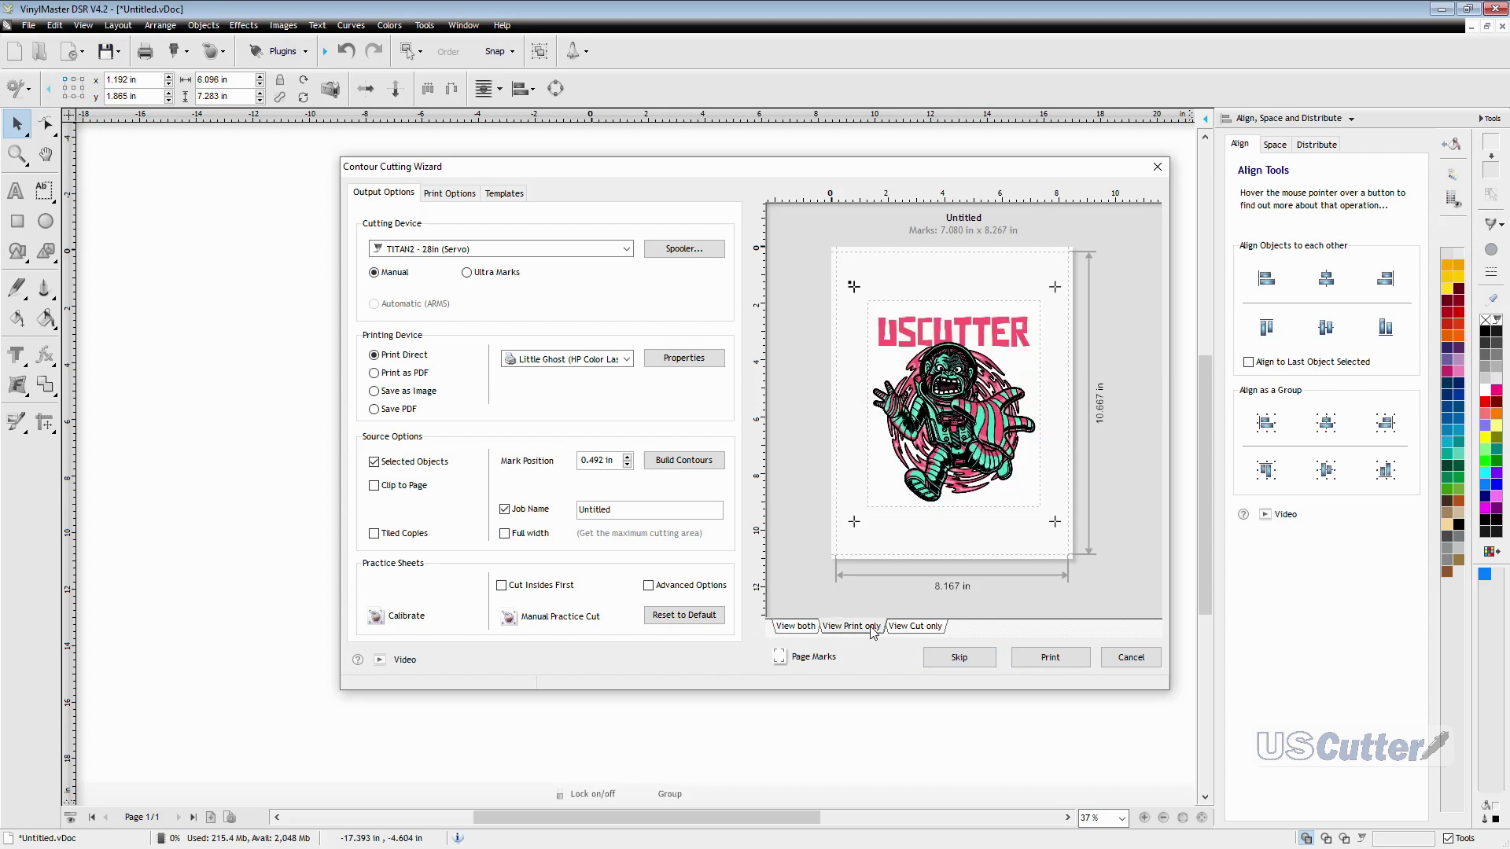
left_click(917, 626)
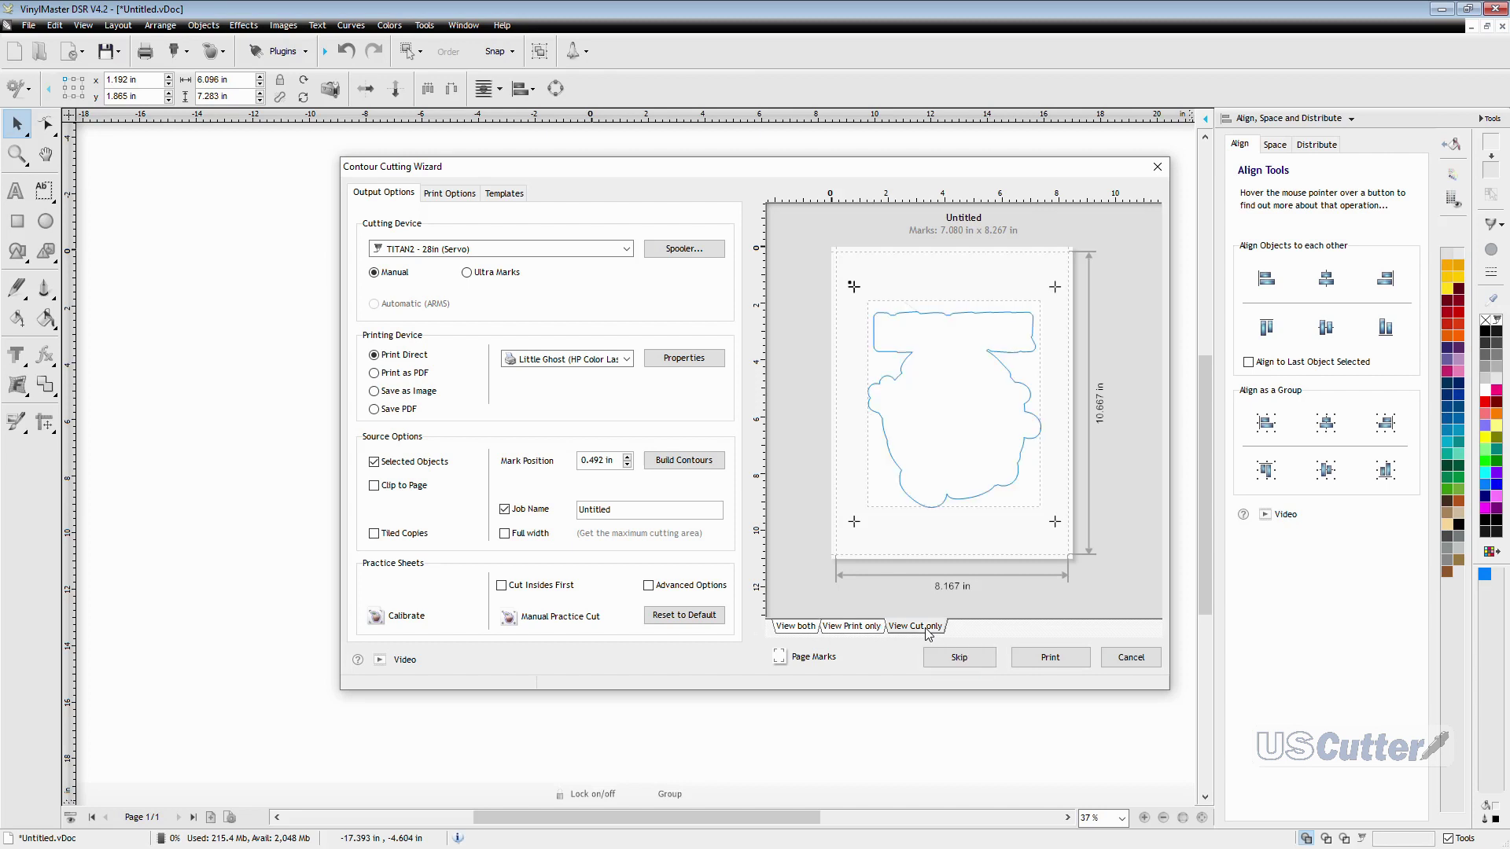
left_click(835, 629)
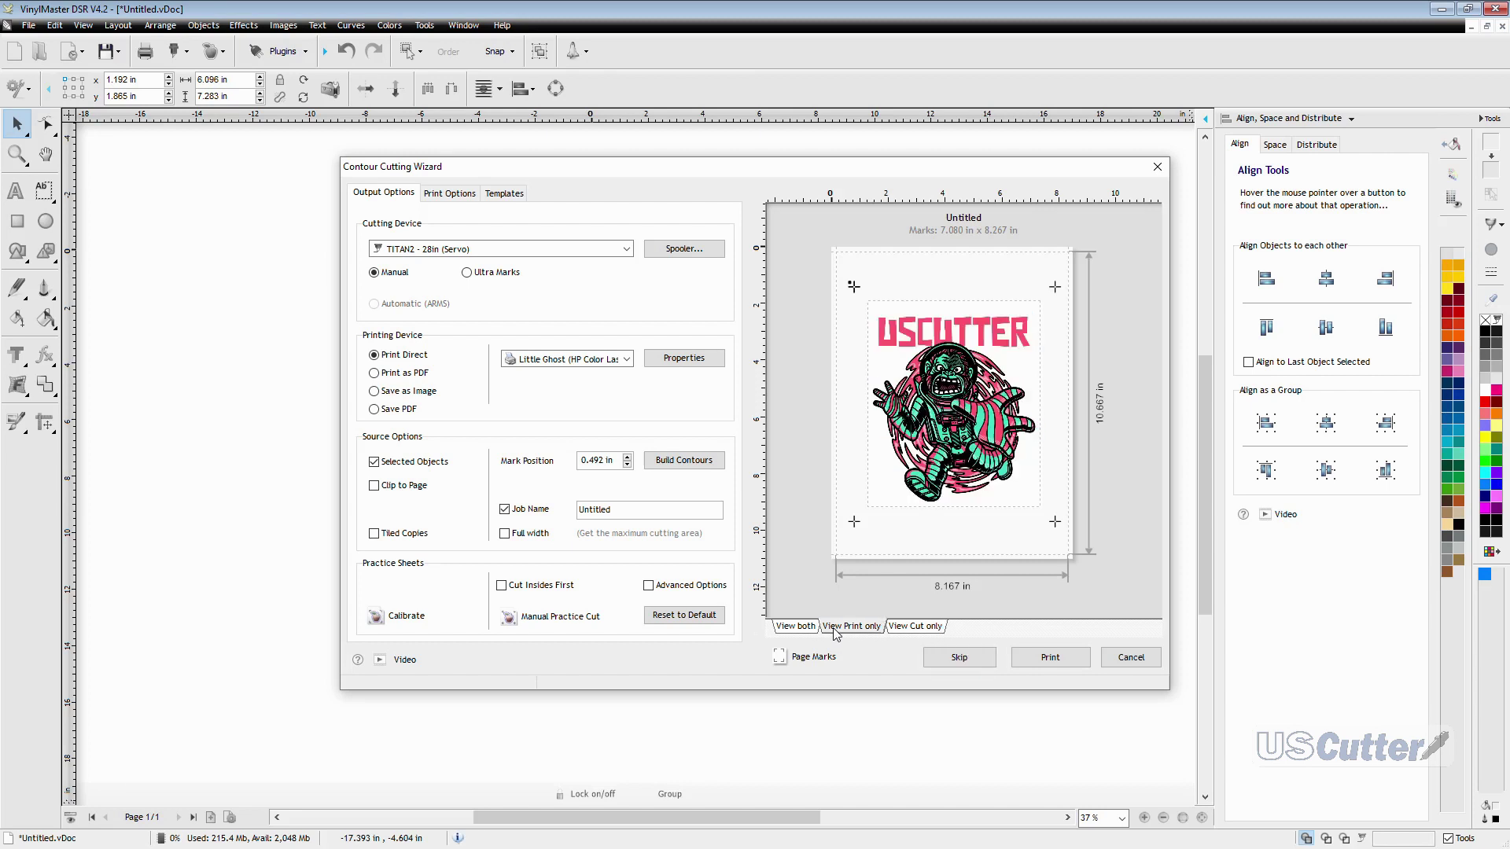
left_click(793, 627)
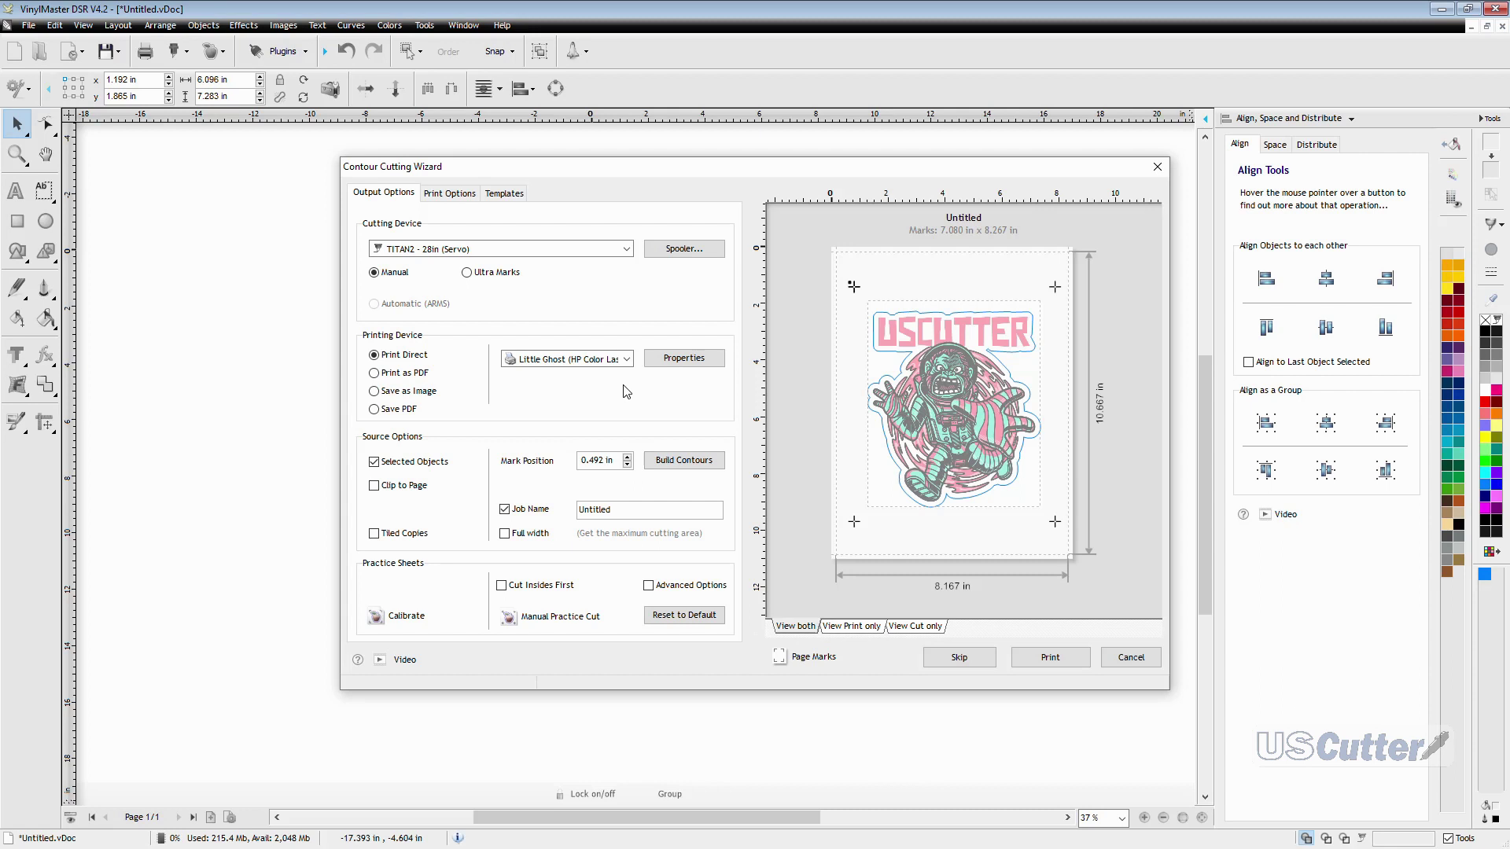
Step: Review the Printing Device list of available printers and close it without changing the selection
left_click(625, 361)
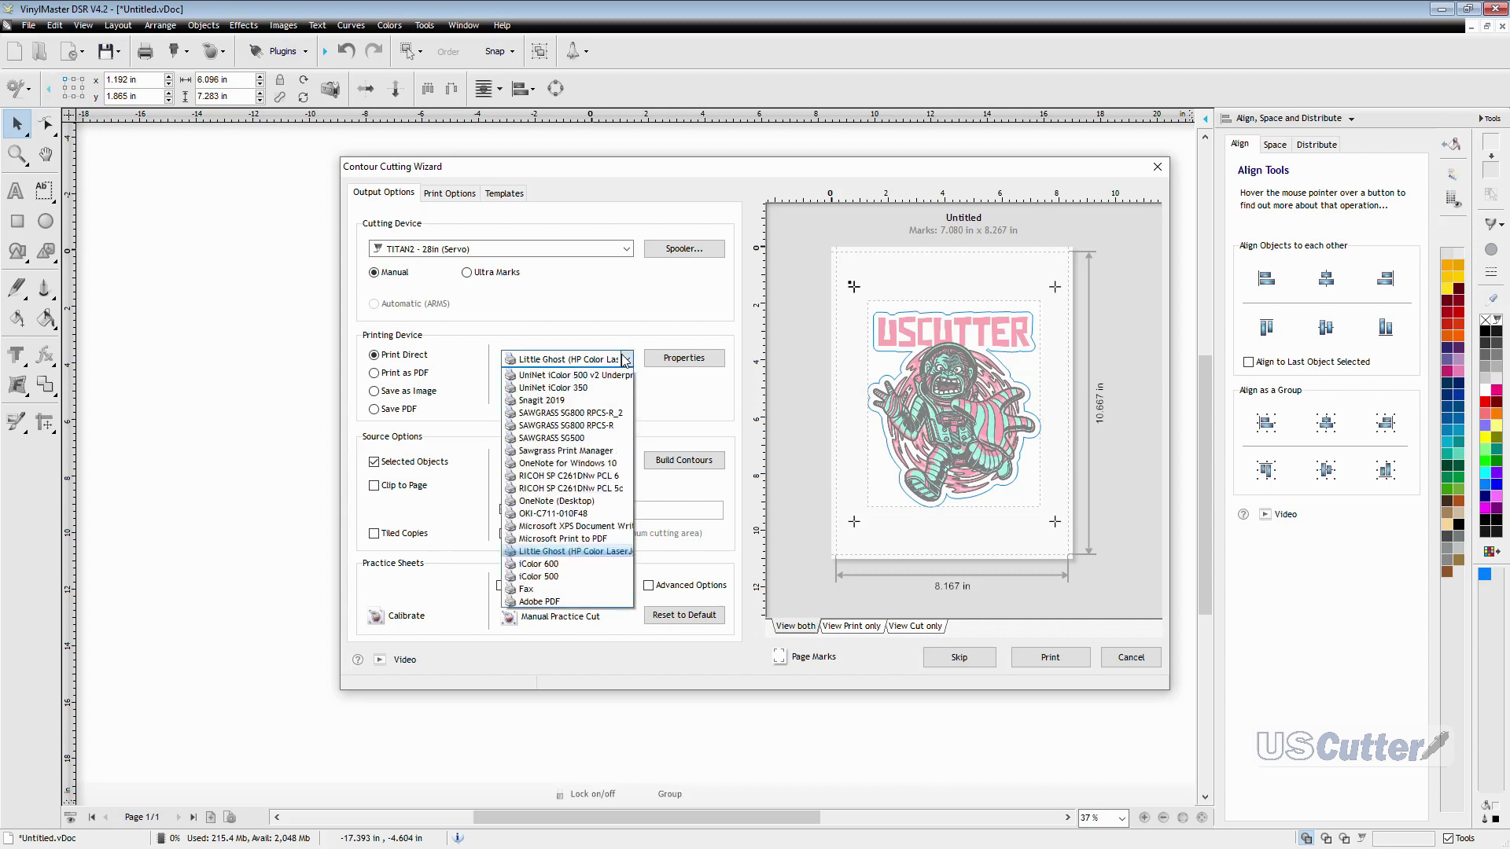
left_click(626, 361)
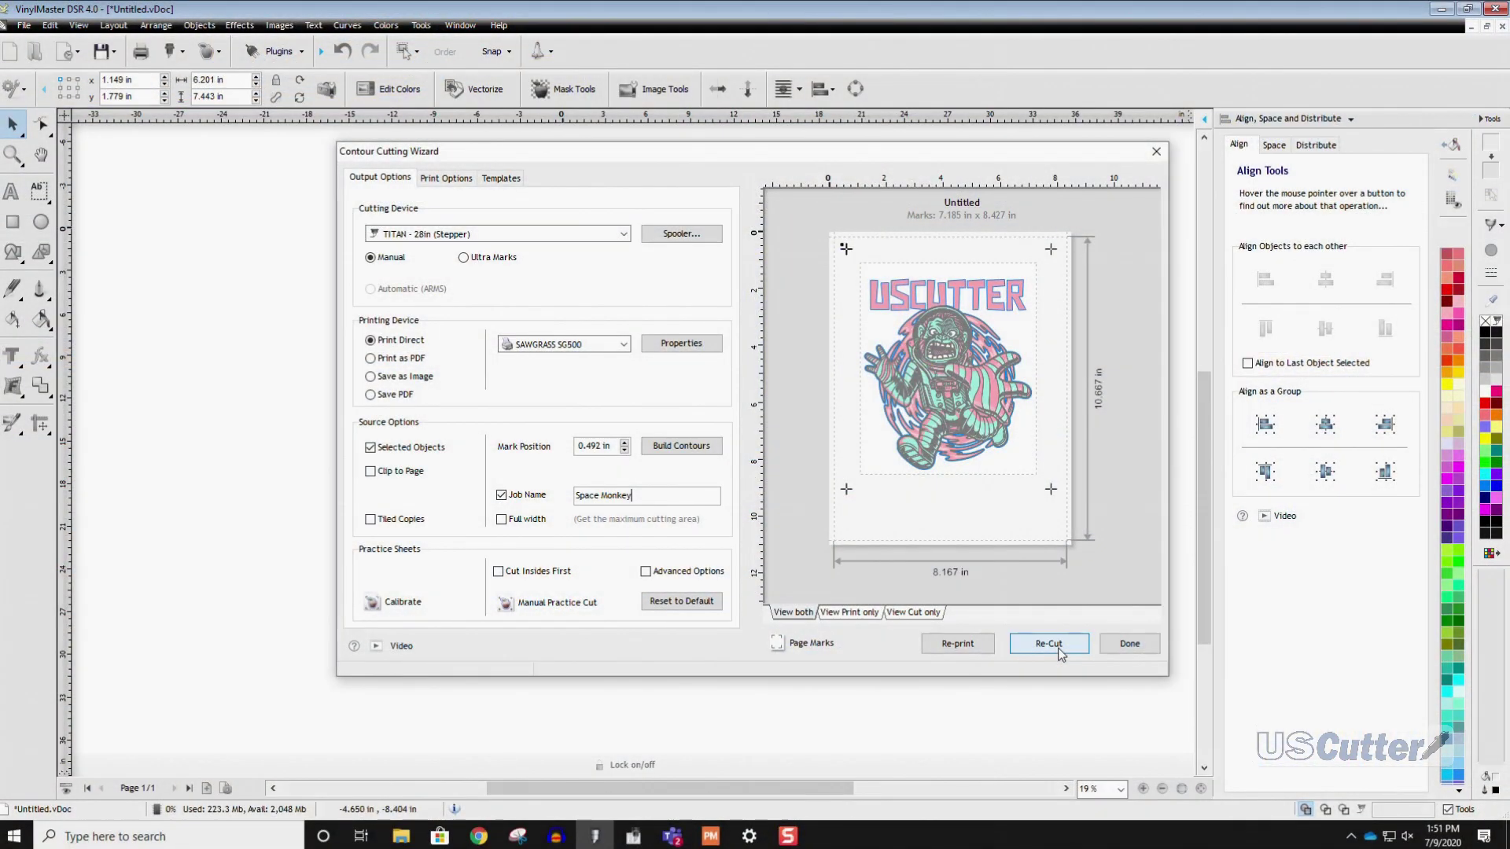
Step: Start Re-Cut on the printed sticker, keeping Manual - 4 points alignment with Rotate 0
left_click(1050, 644)
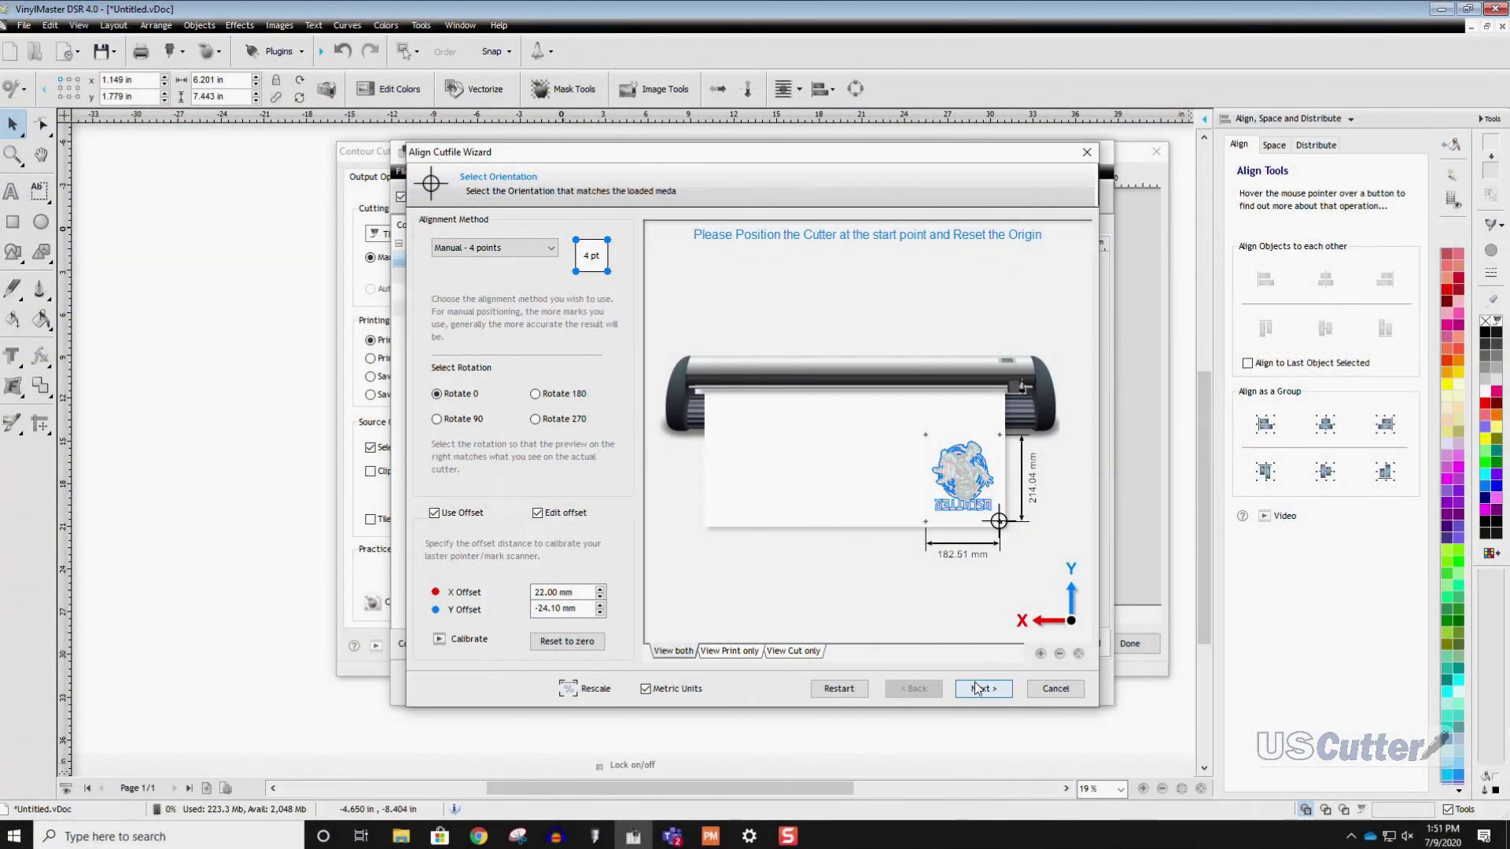
Step: Jog the cutter onto the top-right mark with 10 mm, then 1 mm and 0.1 mm steps, and confirm it
left_click(977, 688)
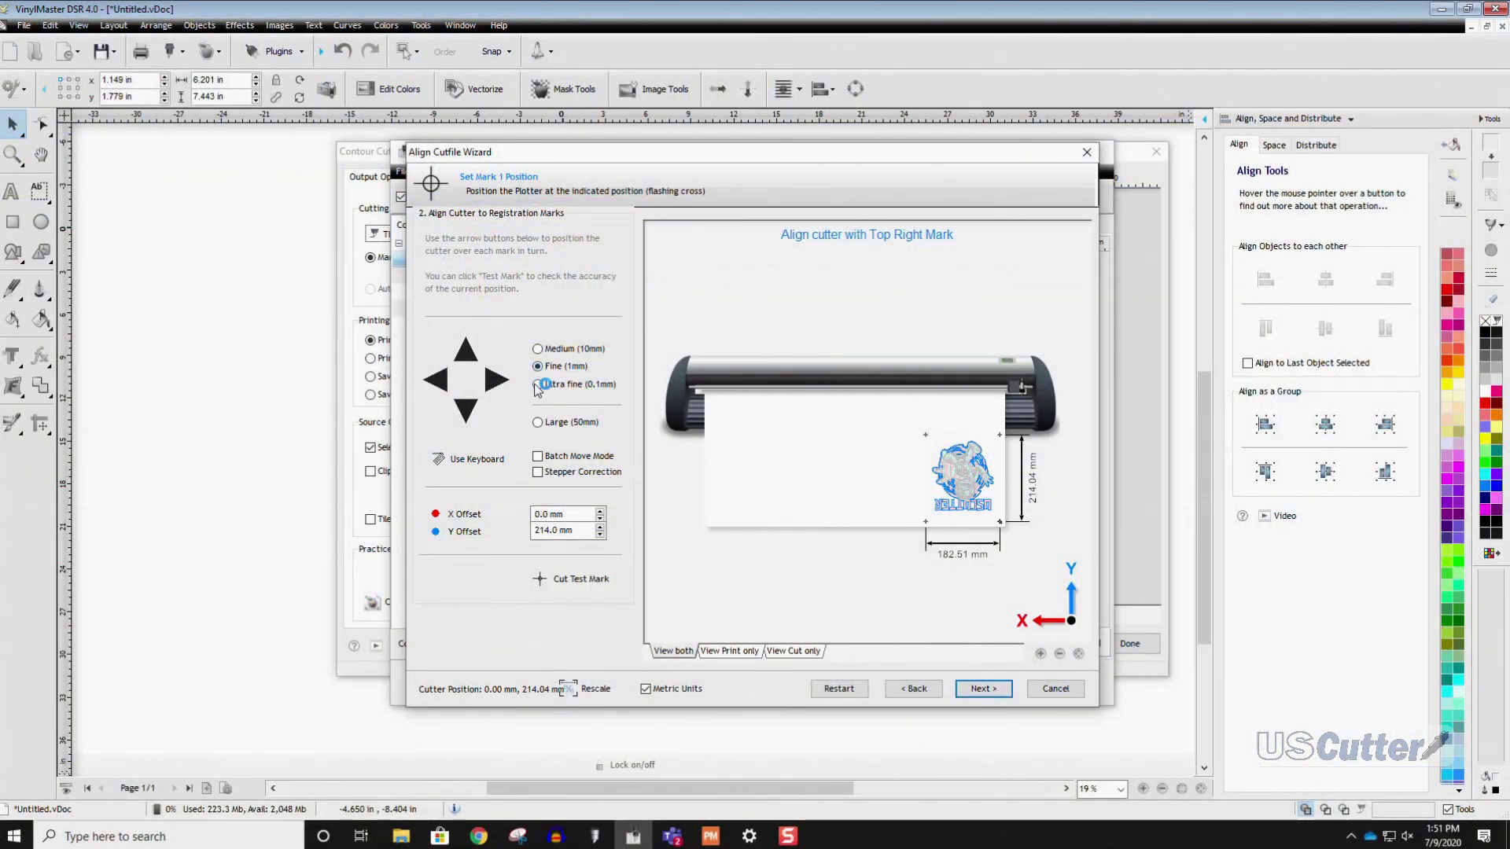
left_click(538, 350)
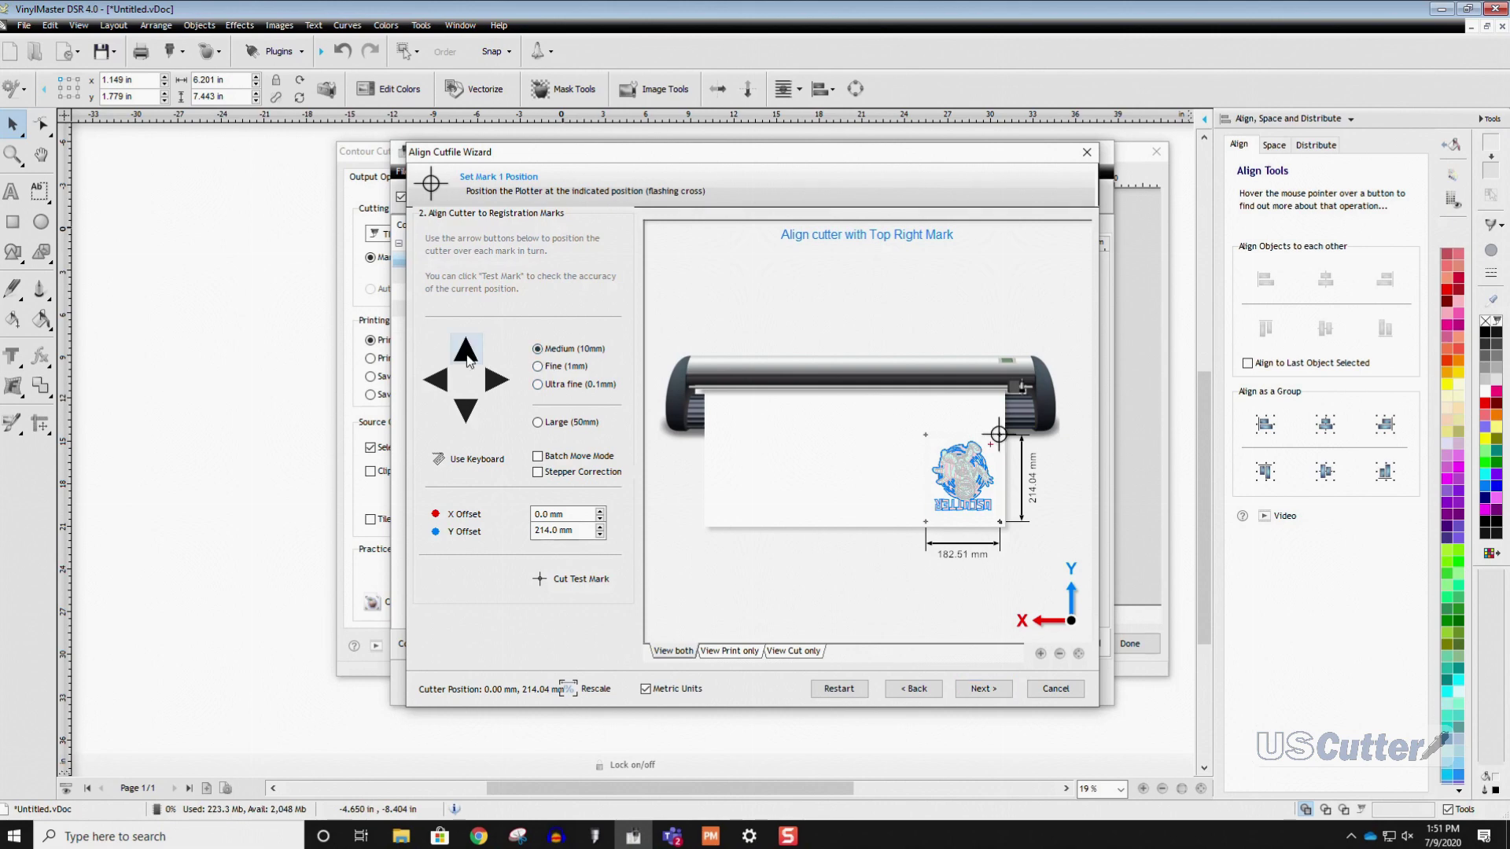
left_click(493, 385)
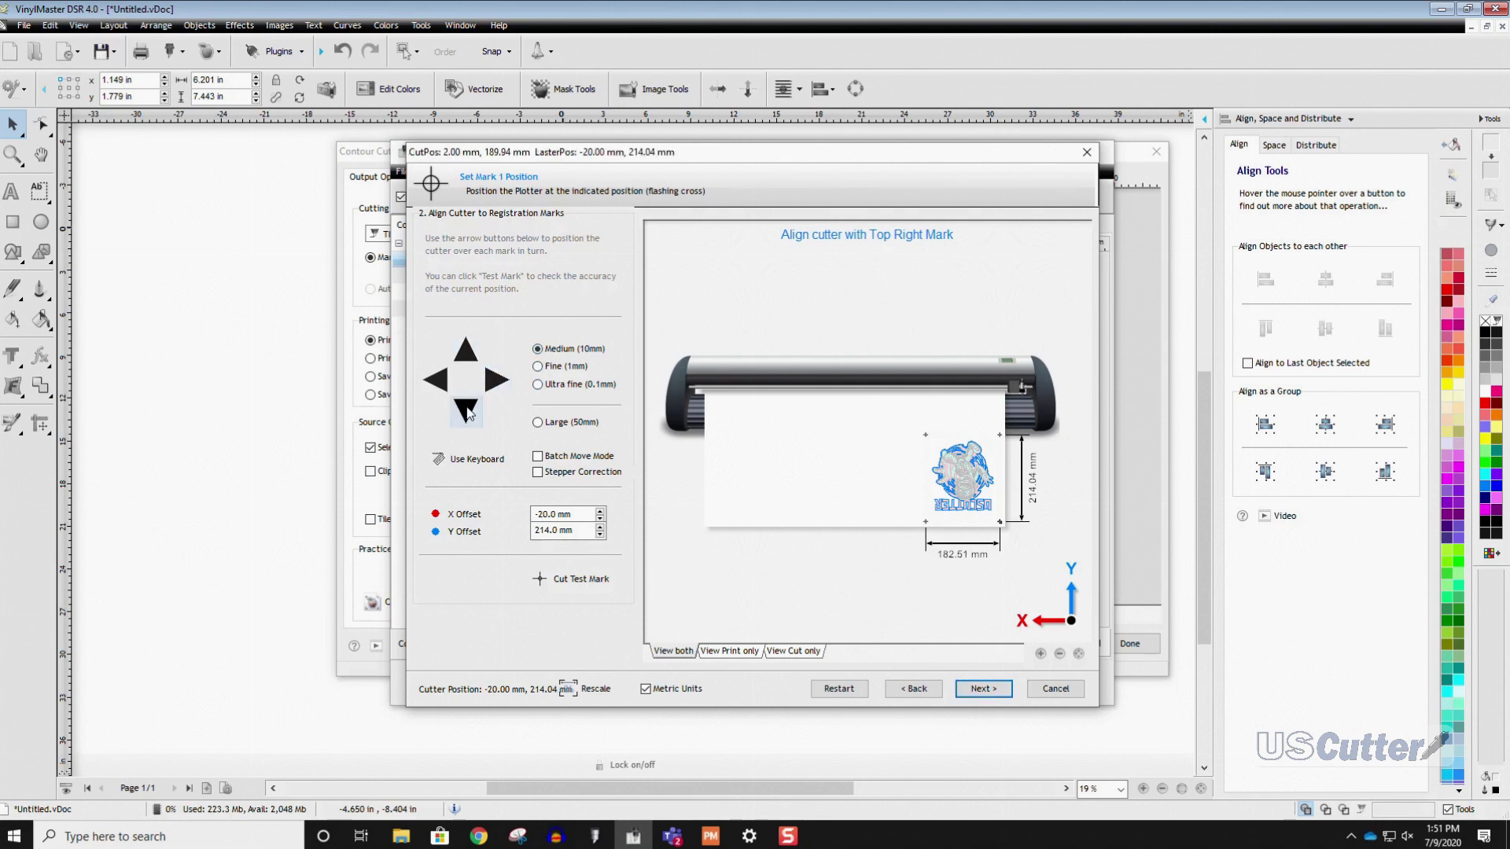
left_click(465, 350)
left_click(467, 356)
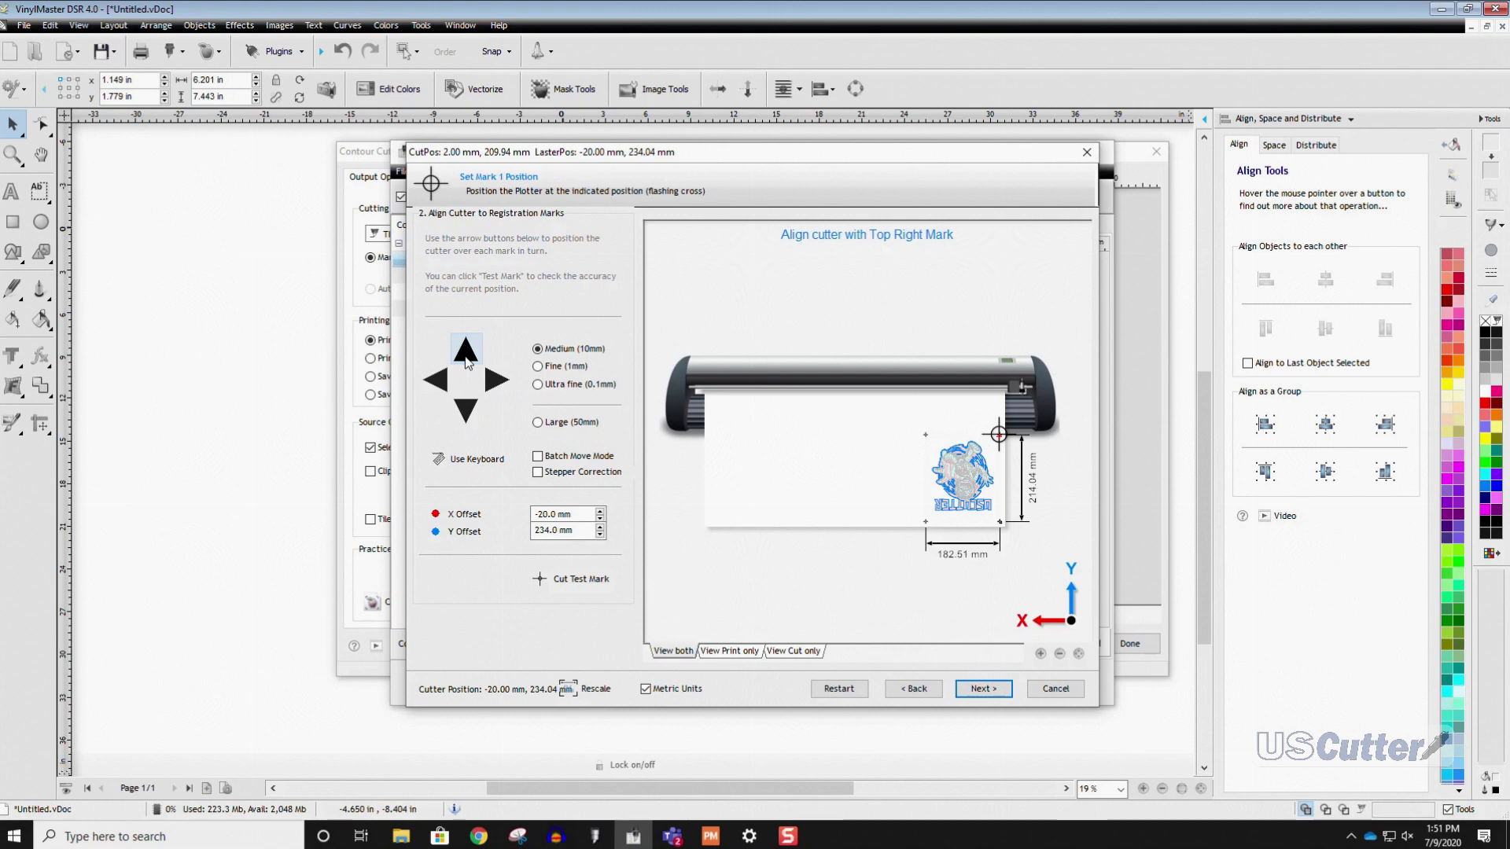
left_click(538, 367)
left_click(466, 354)
left_click(467, 355)
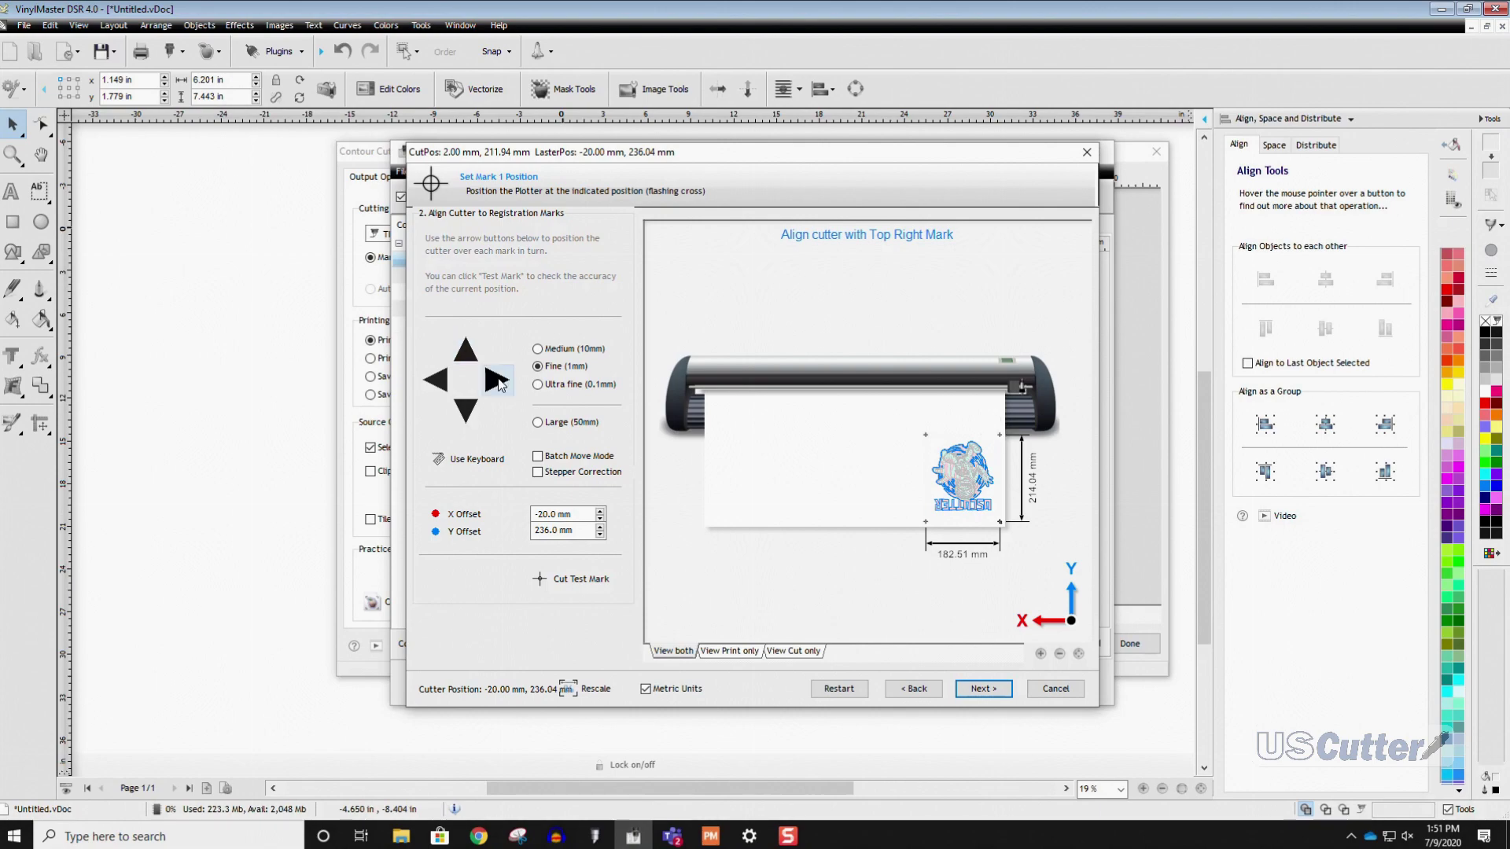
left_click(538, 384)
left_click(979, 692)
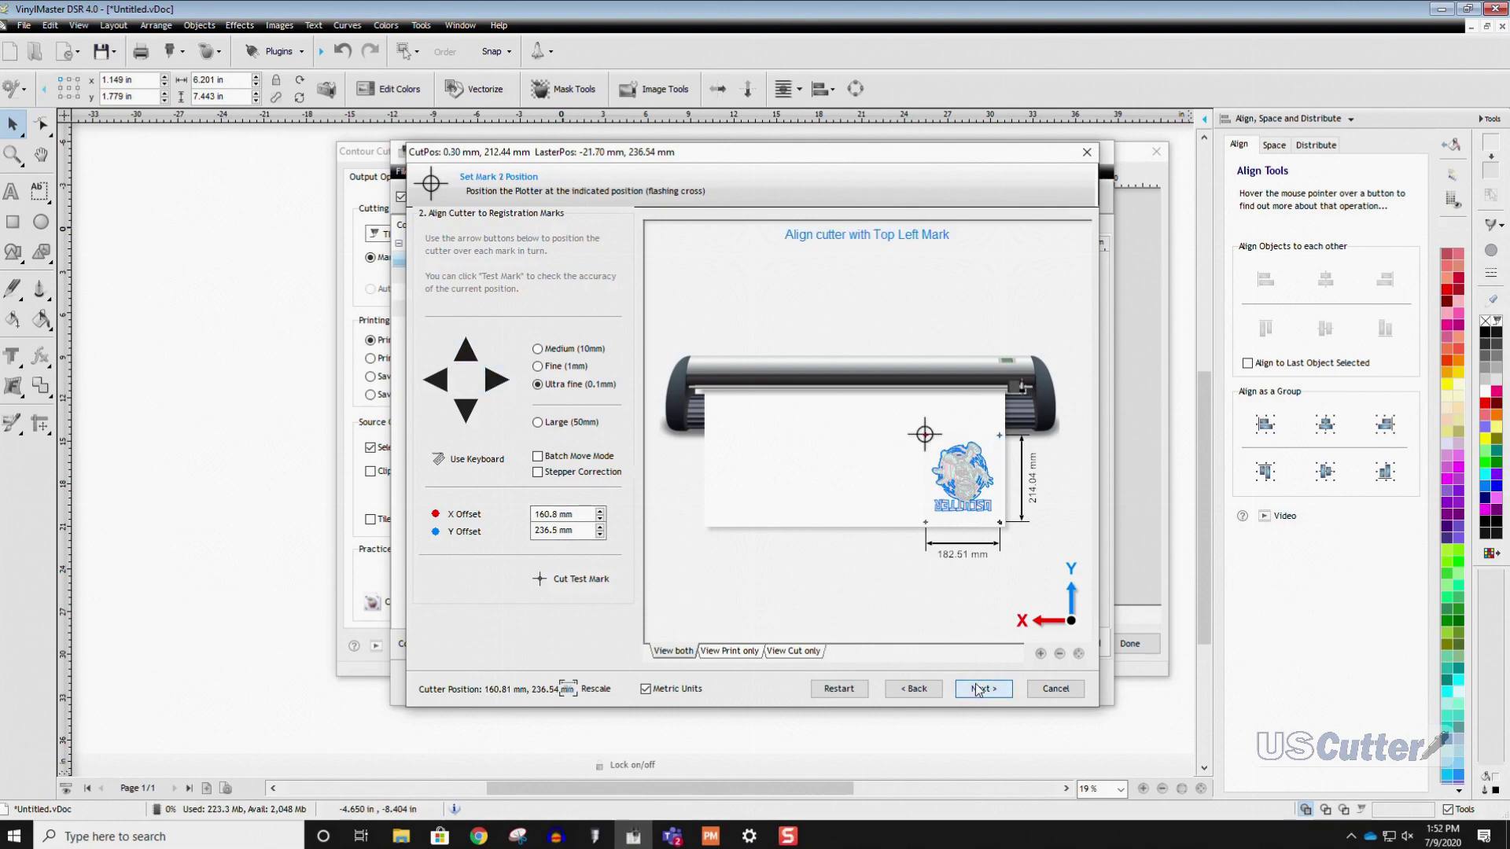